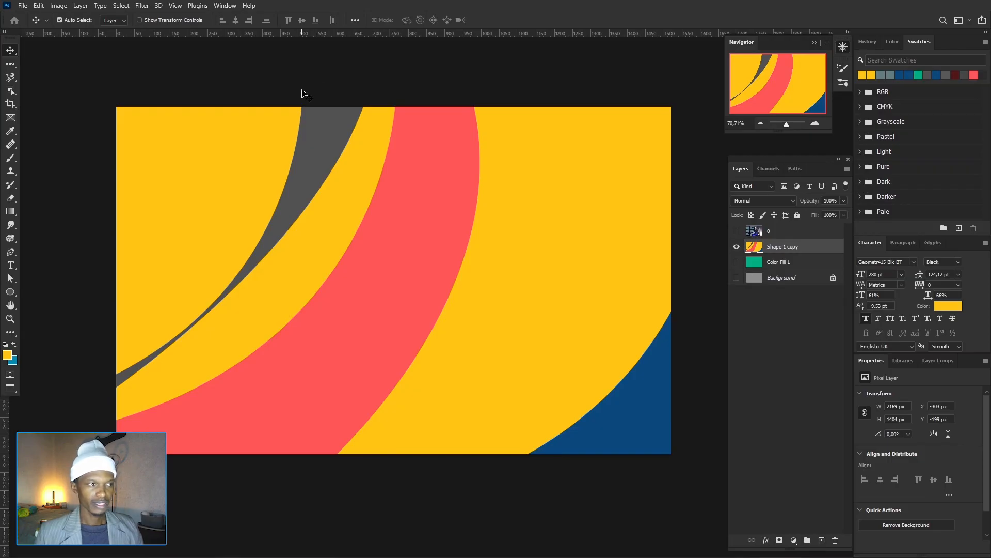
Switch to the Background Eraser Tool, make a test erase in the upper-left yellow corner of the artwork, and undo it.
{"action": "left_click", "coordinate": [13, 200]}
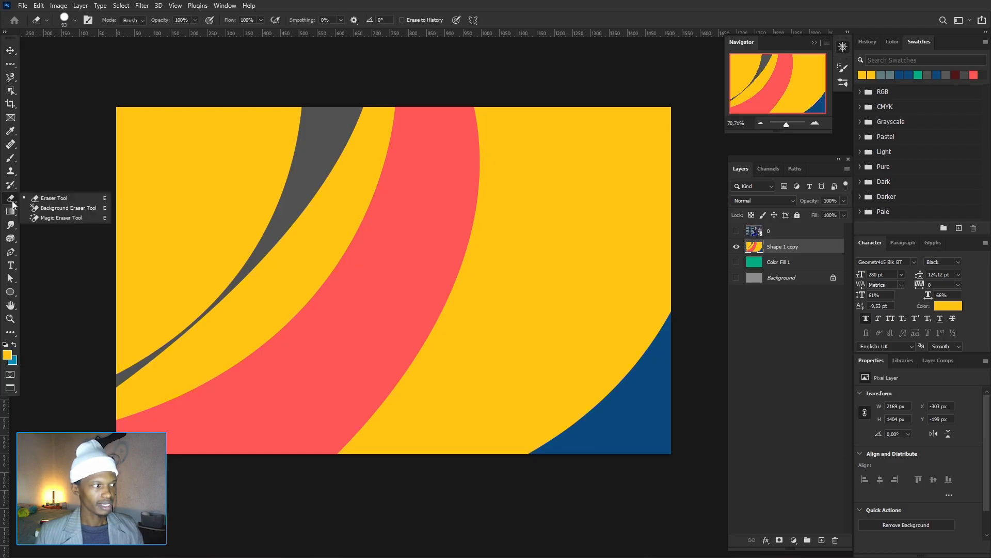
{"action": "left_click", "coordinate": [97, 207]}
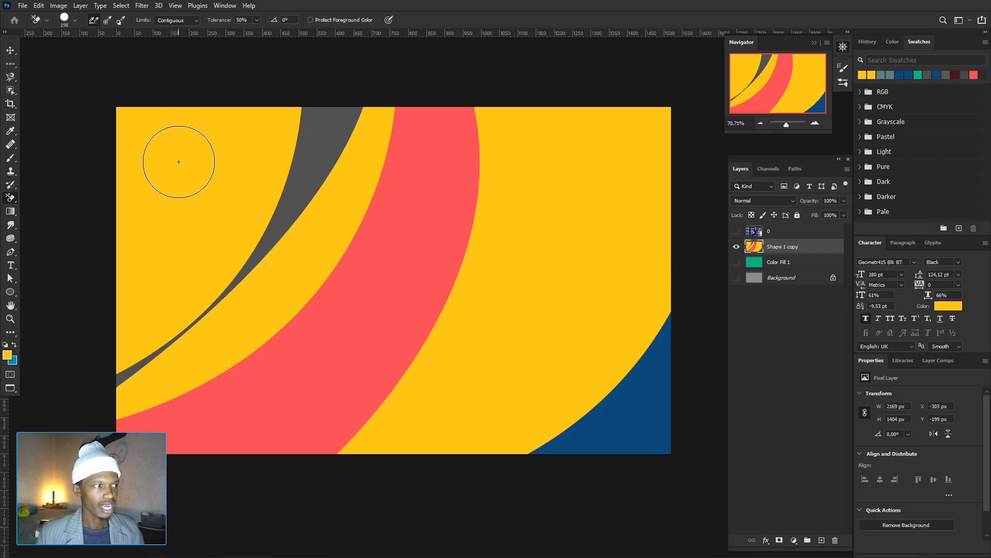
{"action": "mouse_move", "coordinate": [162, 147]}
{"action": "left_mouse_down"}
{"action": "mouse_move", "coordinate": [131, 149]}
{"action": "mouse_move", "coordinate": [148, 126]}
{"action": "left_mouse_up"}
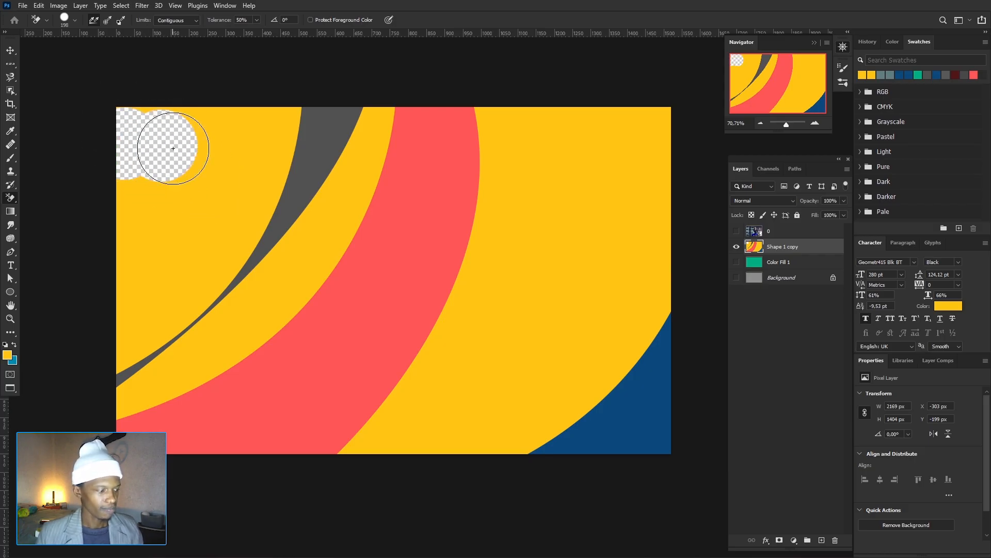
{"action": "key", "text": "ctrl+z"}
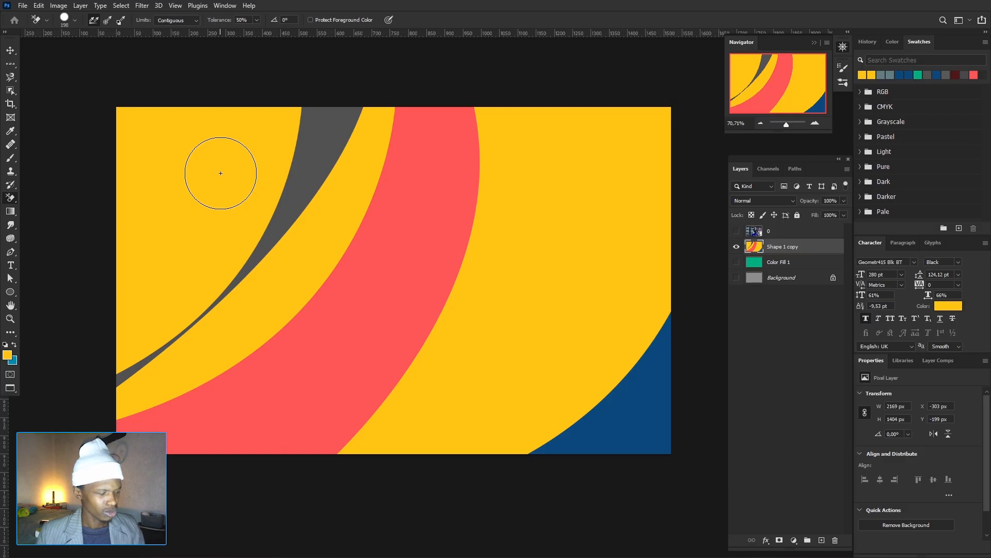
Try erasing the yellow area beside the gray curve with continuous sampling, including a dab centred on the gray itself.
{"action": "scroll", "coordinate": [221, 173], "scroll_direction": "up", "scroll_amount": 2}
{"action": "scroll", "coordinate": [221, 173], "scroll_direction": "down", "scroll_amount": 1}
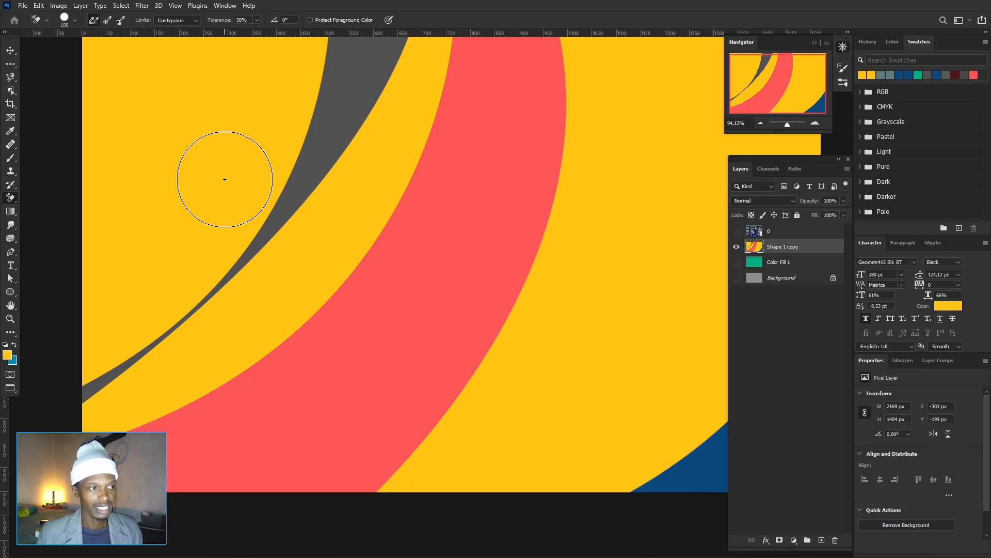
{"action": "left_click", "coordinate": [210, 152]}
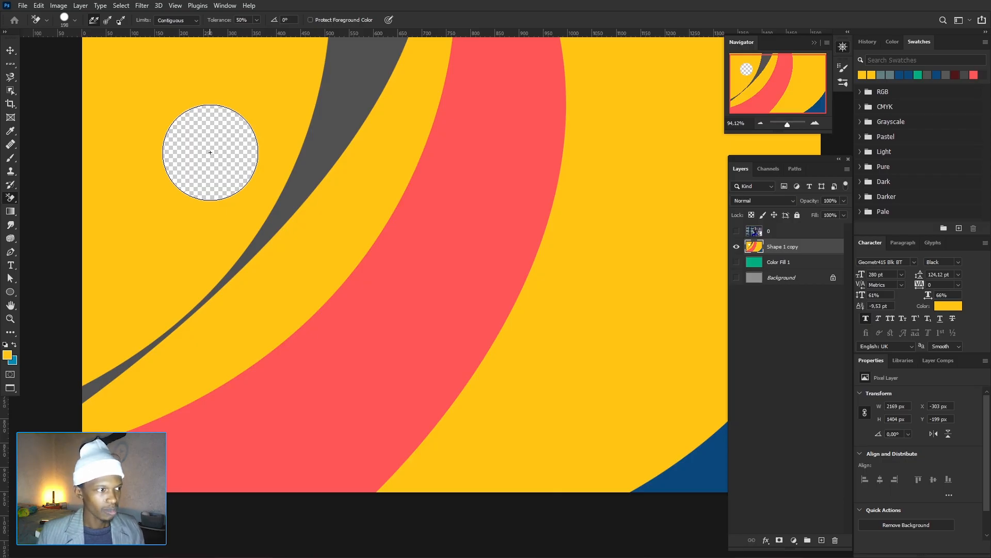
{"action": "left_click", "coordinate": [296, 141]}
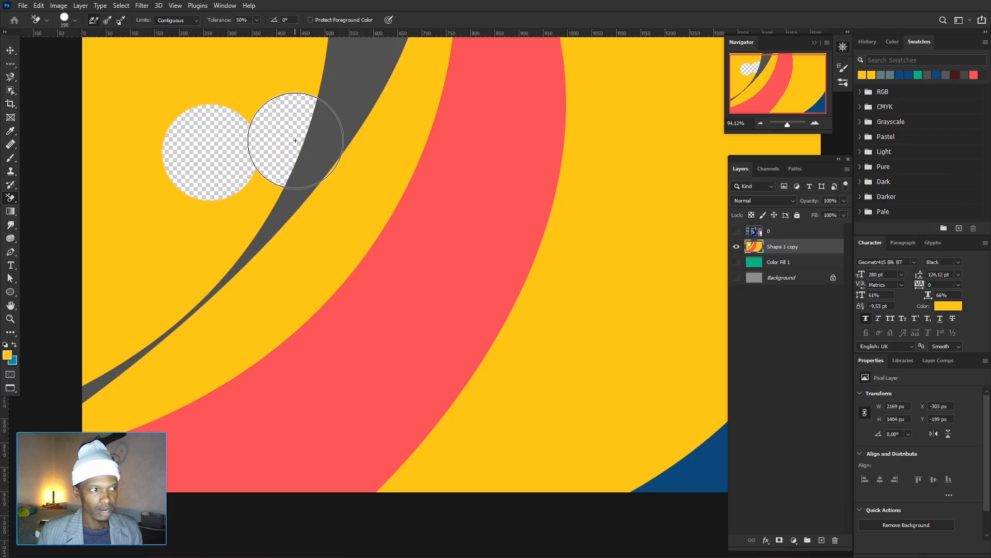
{"action": "mouse_move", "coordinate": [295, 141]}
{"action": "left_mouse_down"}
{"action": "mouse_move", "coordinate": [281, 113]}
{"action": "mouse_move", "coordinate": [261, 177]}
{"action": "mouse_move", "coordinate": [277, 205]}
{"action": "mouse_move", "coordinate": [268, 195]}
{"action": "mouse_move", "coordinate": [257, 203]}
{"action": "mouse_move", "coordinate": [184, 281]}
{"action": "left_mouse_up"}
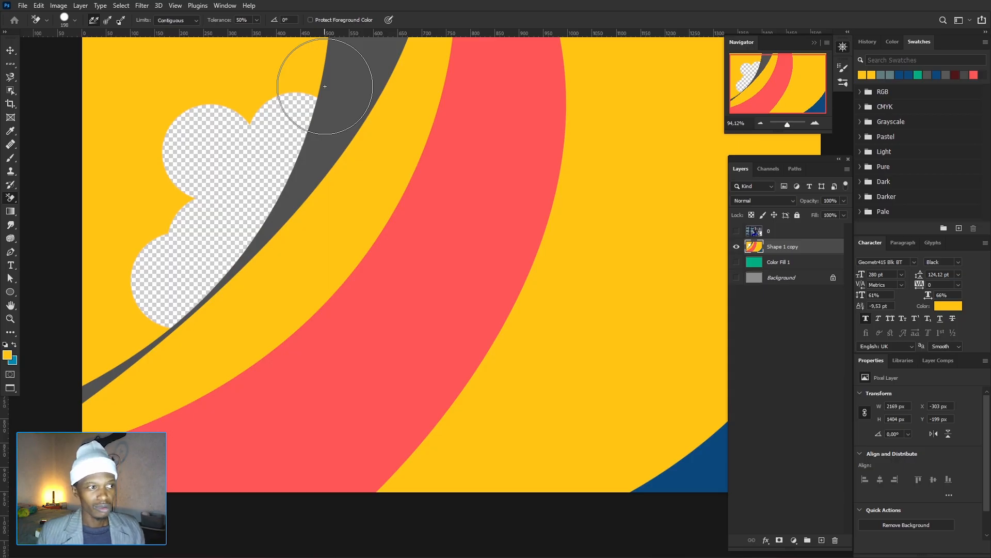
{"action": "left_click", "coordinate": [325, 86]}
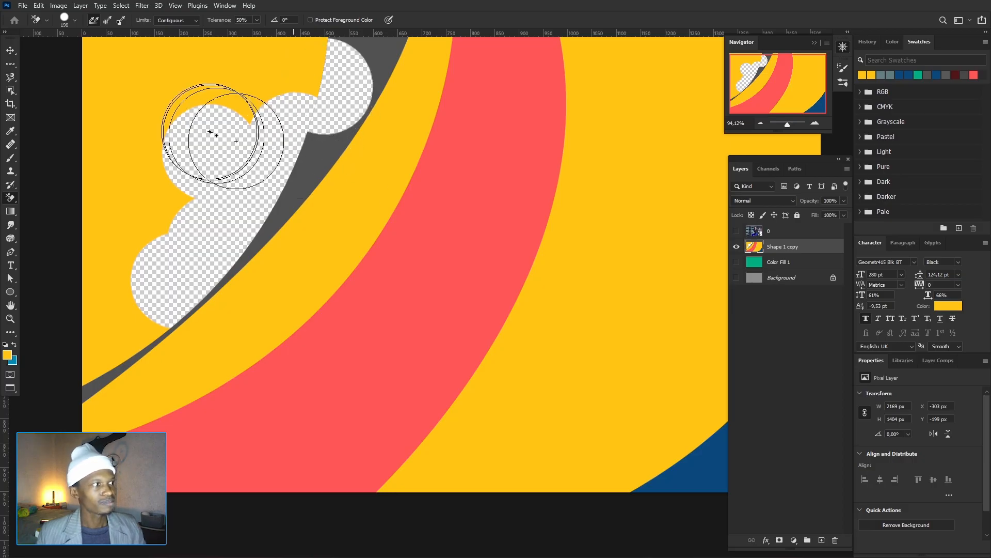
Undo the continuous-sampling test erasures around the gray curve.
{"action": "key", "text": "ctrl+z"}
{"action": "key", "text": "ctrl+z"}
{"action": "key", "text": "ctrl+z"}
{"action": "key", "text": "ctrl+z"}
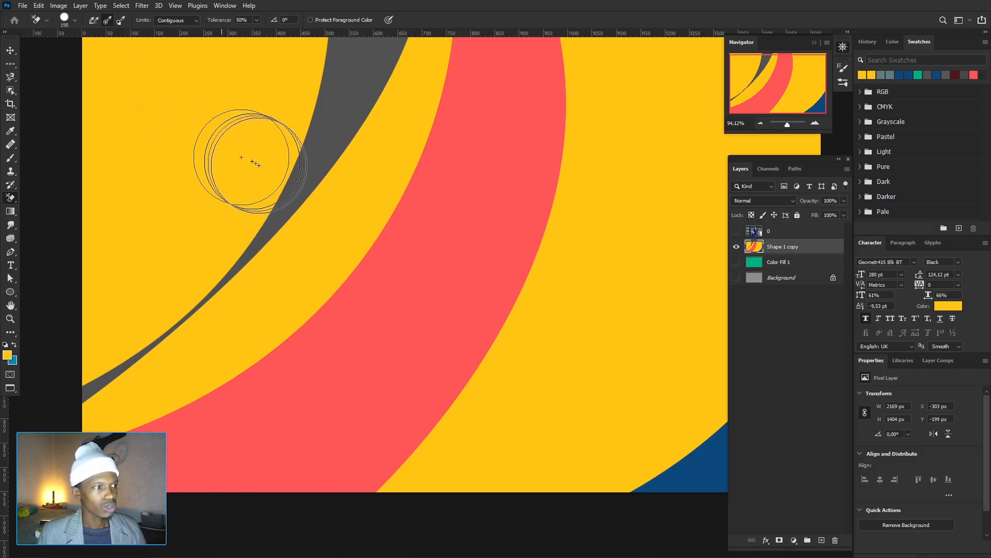
With sampling set to Once, try erasing the yellow on both sides of the gray curve and beyond the pink band.
{"action": "left_click", "coordinate": [258, 187]}
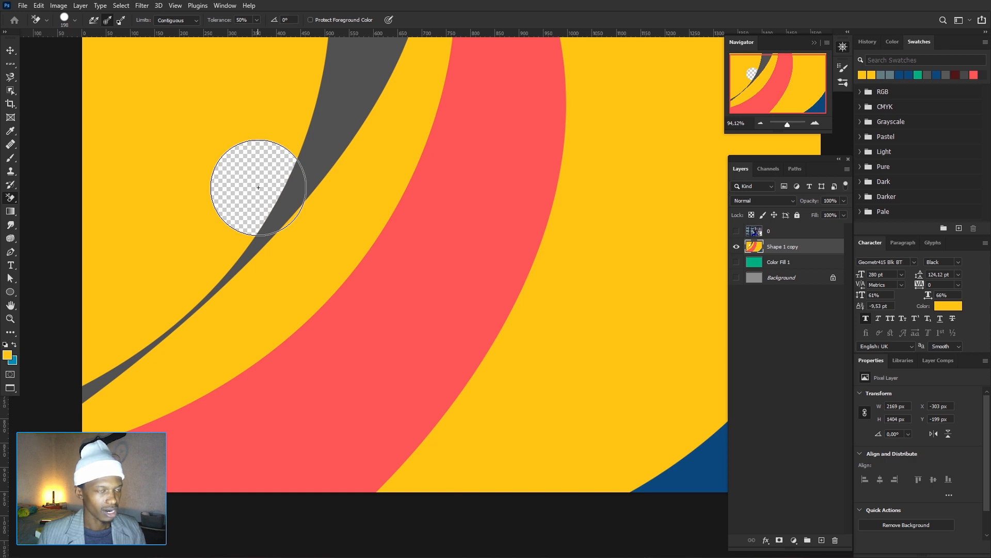
{"action": "left_click", "coordinate": [282, 132]}
{"action": "left_click", "coordinate": [344, 159]}
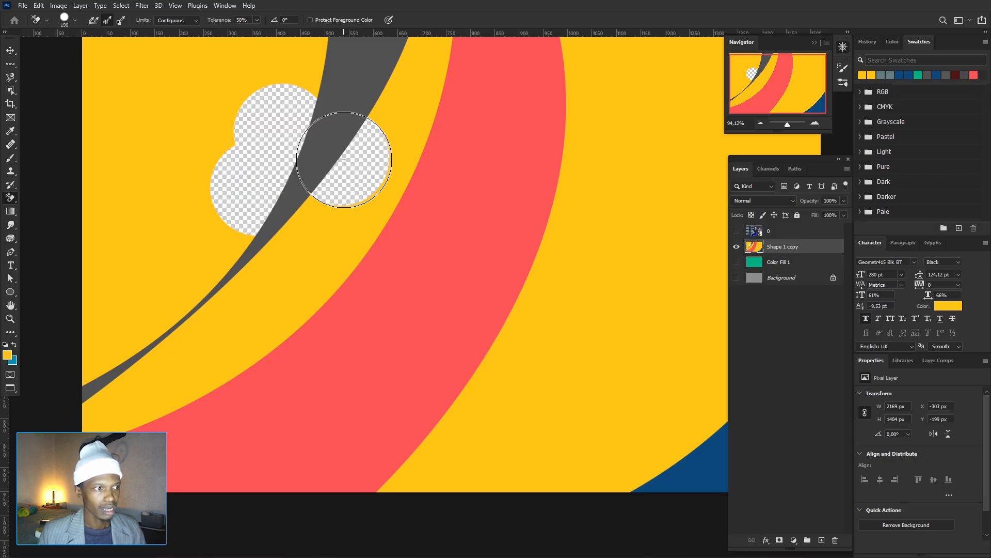
{"action": "left_click_drag", "start_coordinate": [344, 160], "coordinate": [416, 189]}
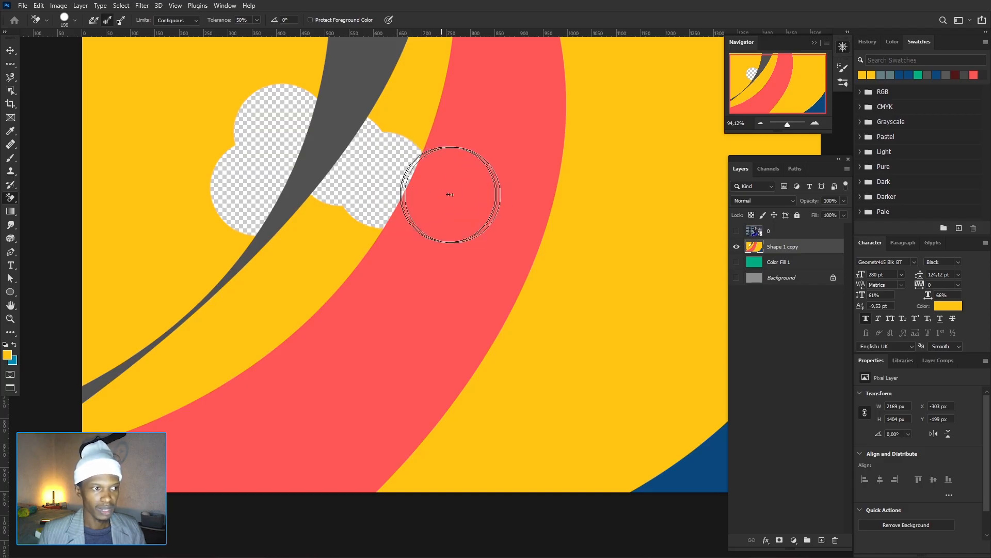
{"action": "left_click", "coordinate": [559, 211]}
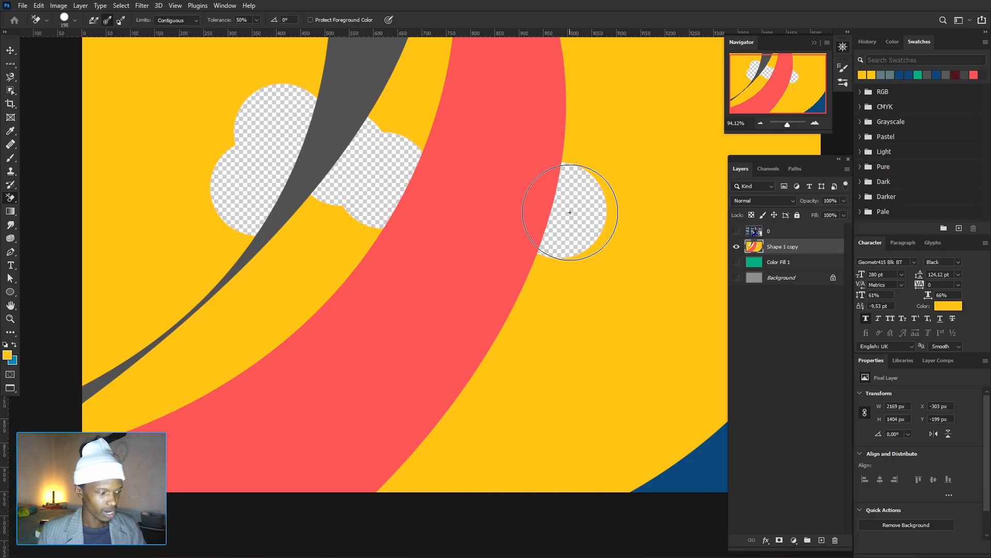
Undo the yellow test erasures made with Once sampling.
{"action": "key", "text": "ctrl+z"}
{"action": "key", "text": "ctrl+z"}
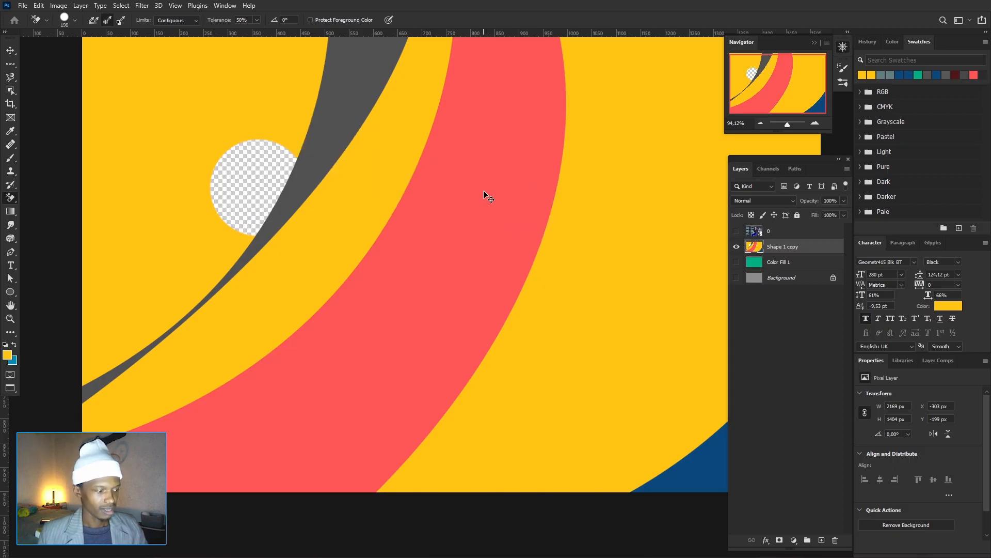
{"action": "key", "text": "ctrl+z"}
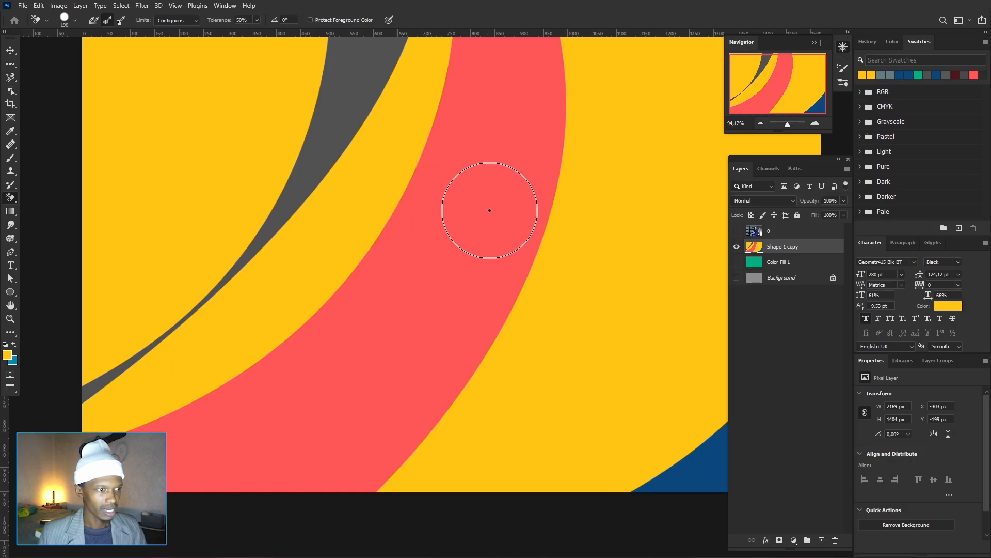
Try erasing the middle of the pink band with Once sampling, passing over its yellow edges, and undo the erasures.
{"action": "left_click", "coordinate": [490, 211]}
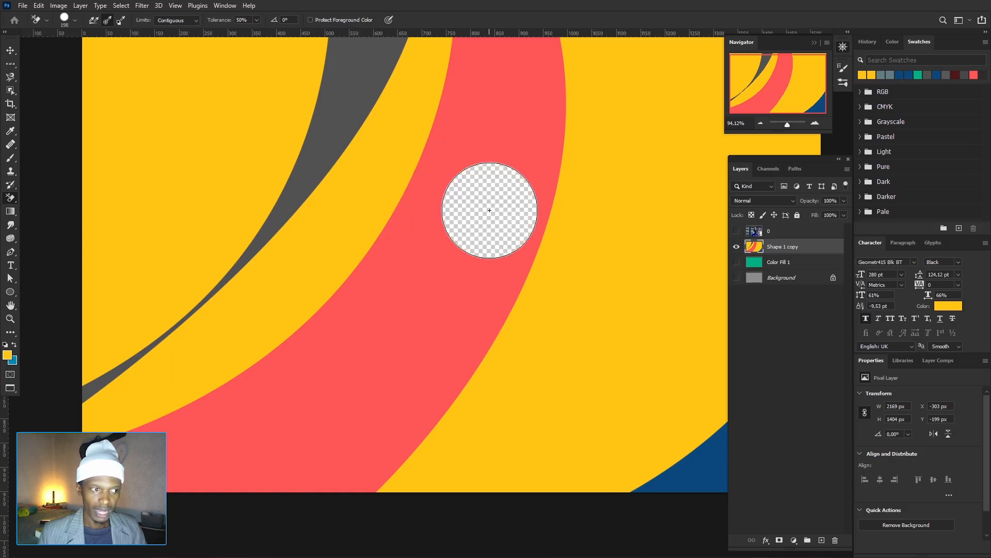
{"action": "left_click", "coordinate": [437, 216]}
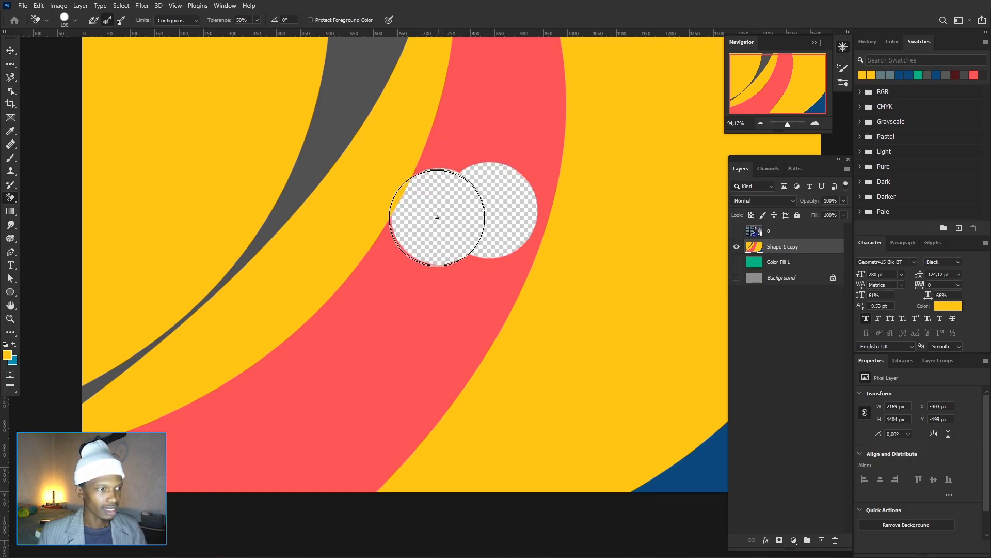
{"action": "left_click", "coordinate": [432, 268]}
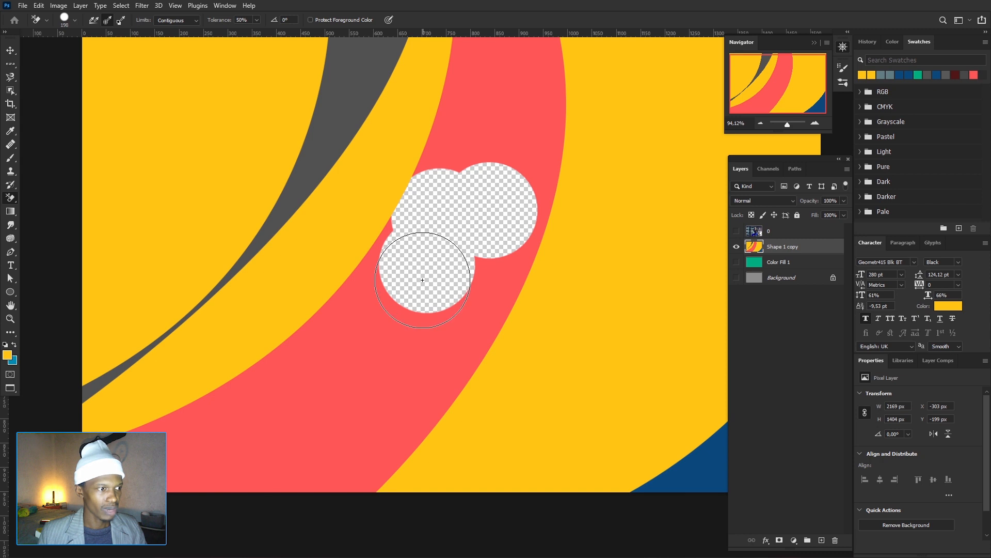
{"action": "left_click", "coordinate": [377, 298]}
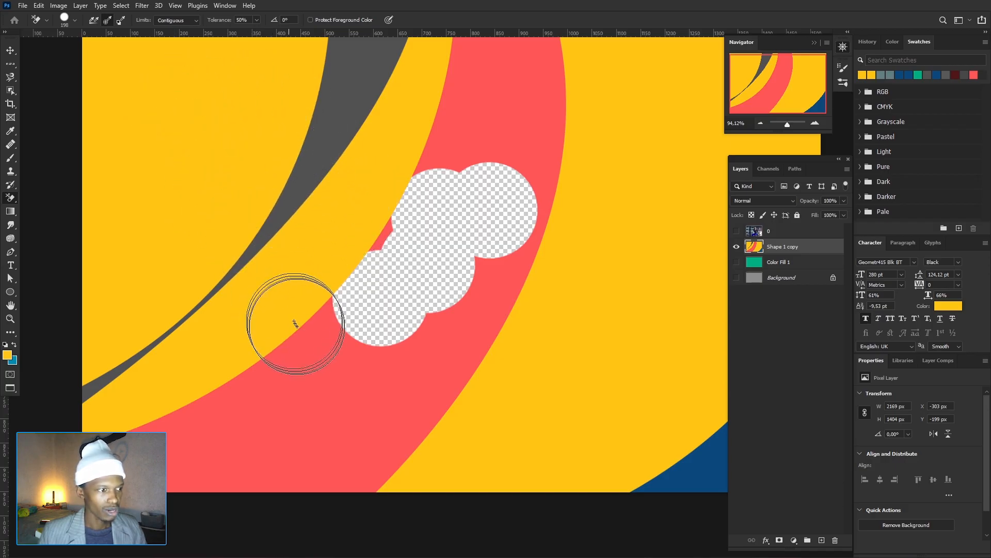
{"action": "mouse_move", "coordinate": [295, 324]}
{"action": "left_mouse_down"}
{"action": "mouse_move", "coordinate": [334, 368]}
{"action": "mouse_move", "coordinate": [397, 375]}
{"action": "mouse_move", "coordinate": [448, 344]}
{"action": "mouse_move", "coordinate": [490, 247]}
{"action": "mouse_move", "coordinate": [529, 197]}
{"action": "mouse_move", "coordinate": [586, 188]}
{"action": "left_mouse_up"}
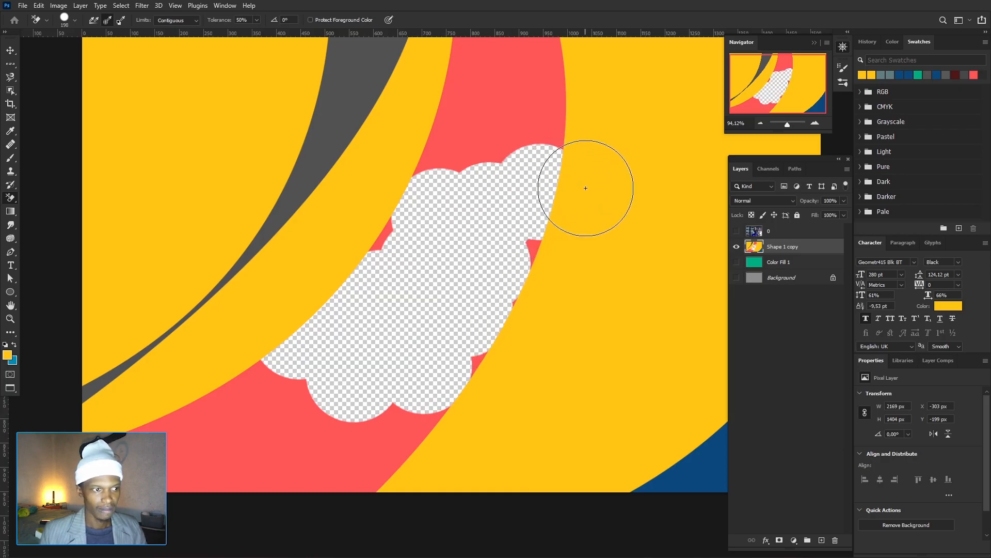
{"action": "key", "text": "ctrl+z"}
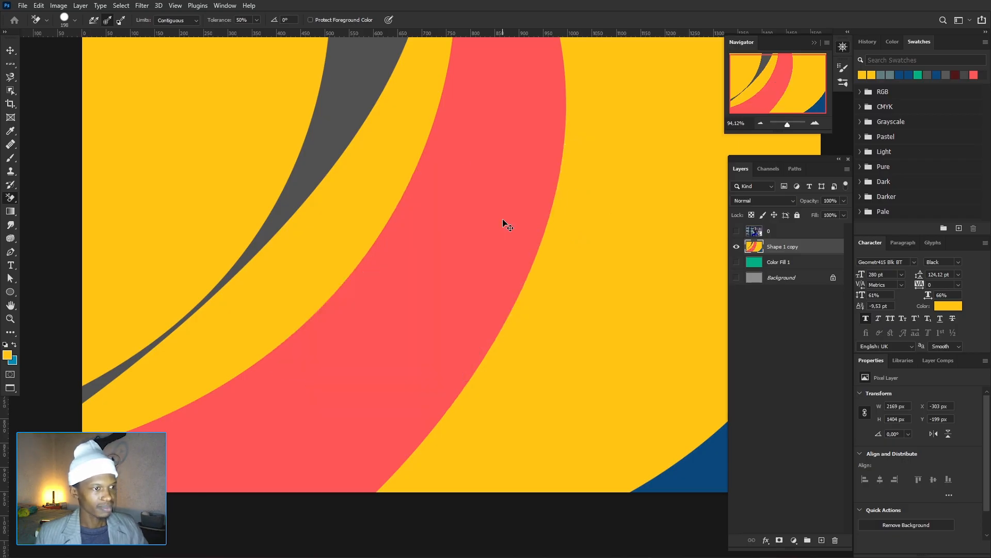
Set the eraser's sampling to Background Swatch and pick the artwork's blue corner (0b487c) as the foreground color.
{"action": "left_click", "coordinate": [123, 23]}
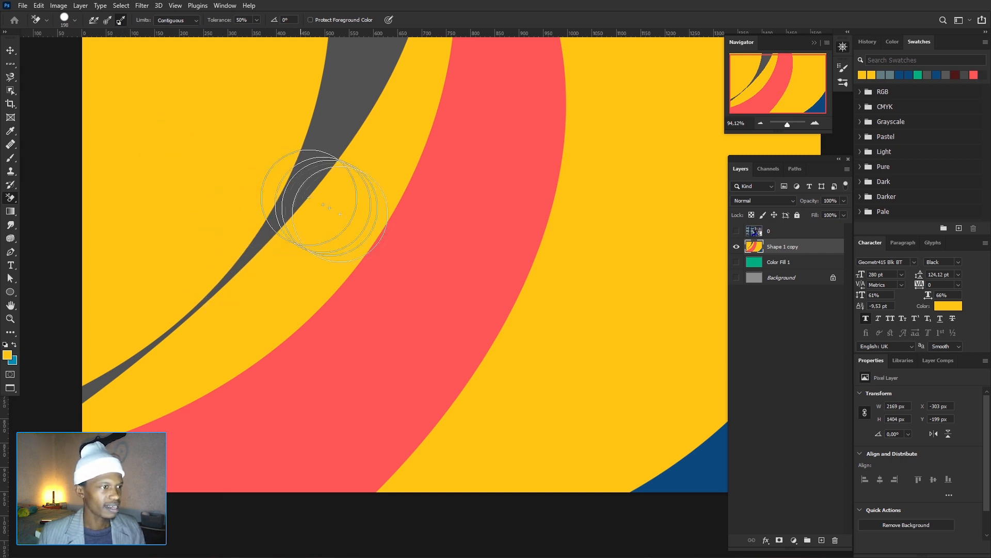
{"action": "scroll", "coordinate": [378, 238], "scroll_direction": "down", "scroll_amount": 1}
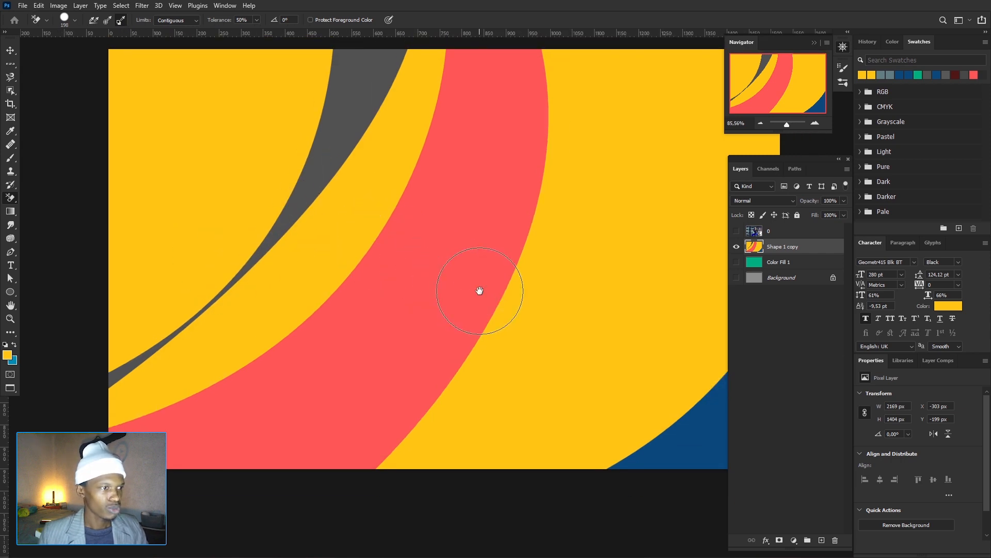
{"action": "left_click_drag", "start_coordinate": [480, 288], "coordinate": [419, 280]}
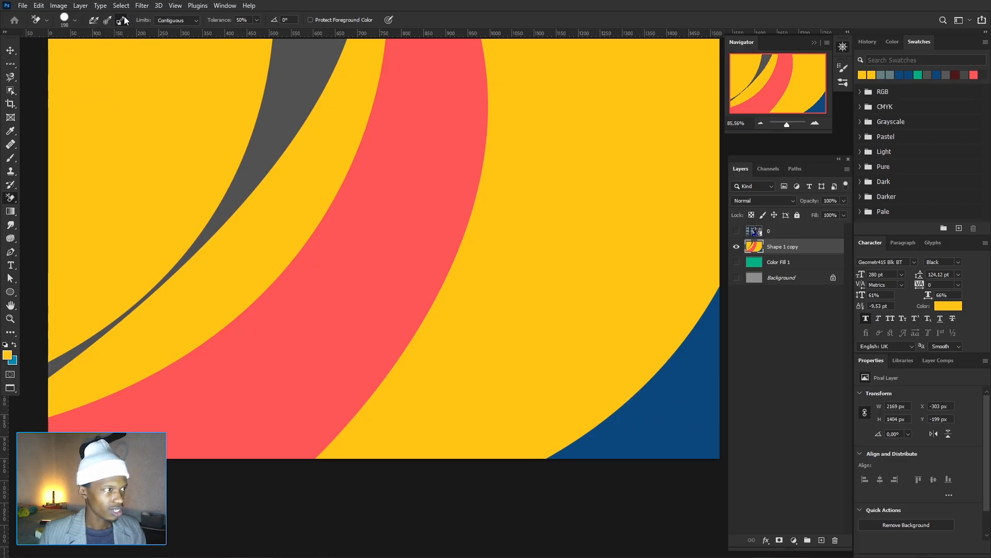
{"action": "left_click", "coordinate": [8, 355]}
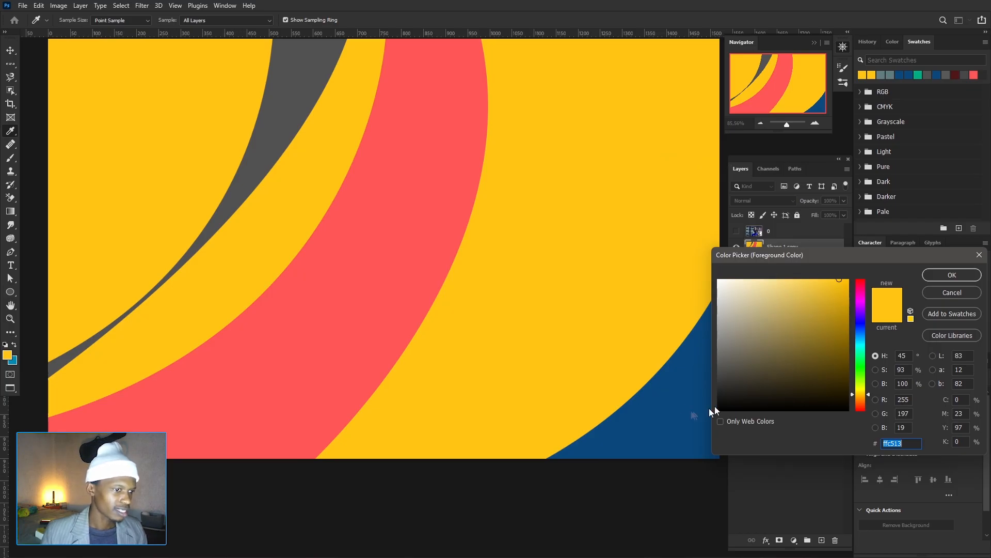
{"action": "left_click", "coordinate": [674, 413]}
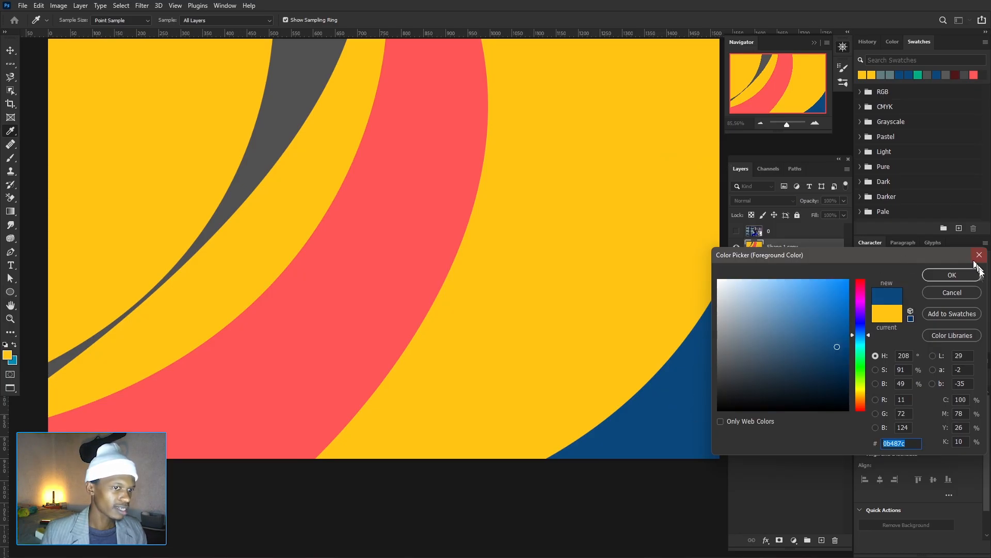
{"action": "left_click", "coordinate": [961, 273]}
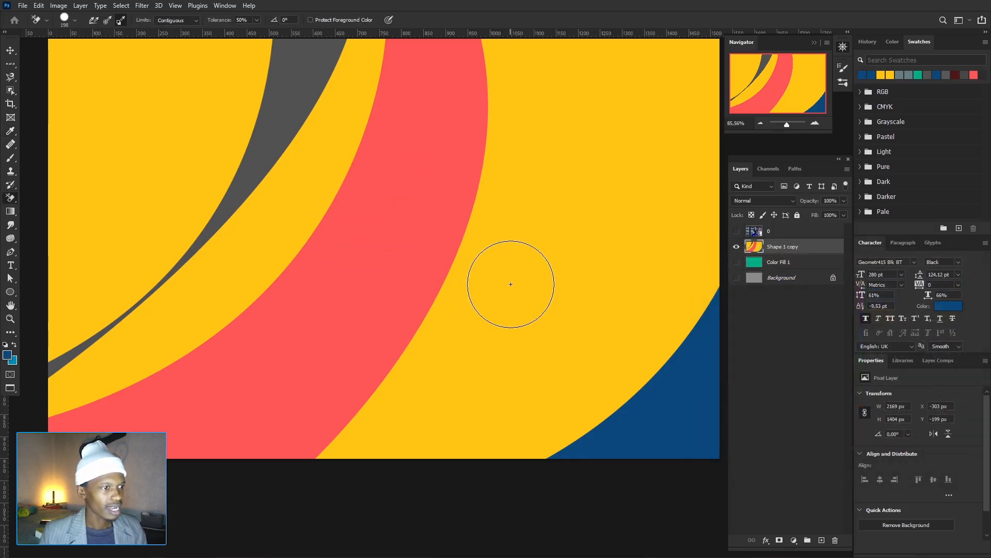
Try erasing the blue lower-right corner of the artwork along its yellow edge with Background Swatch sampling.
{"action": "left_click", "coordinate": [643, 397]}
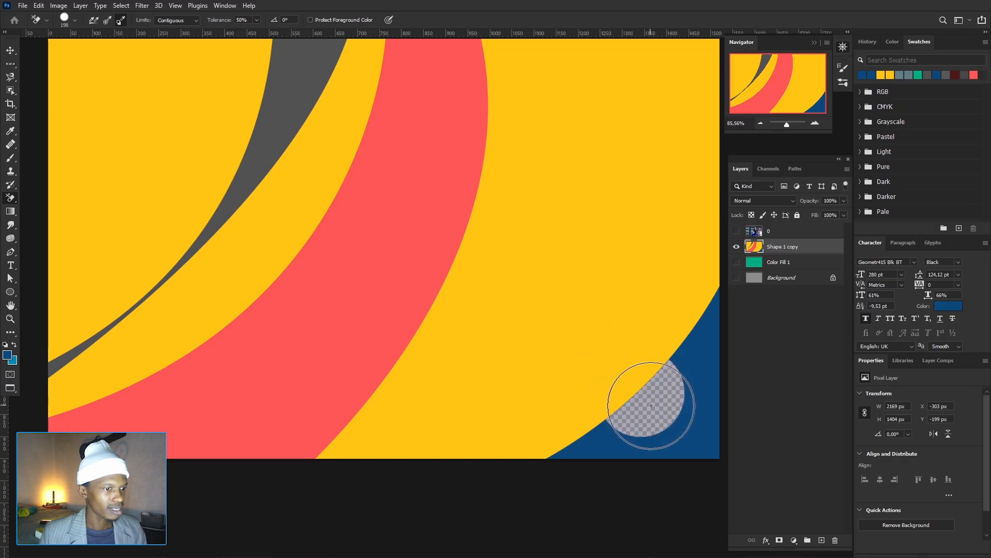
{"action": "mouse_move", "coordinate": [685, 354]}
{"action": "left_mouse_down"}
{"action": "mouse_move", "coordinate": [690, 347]}
{"action": "mouse_move", "coordinate": [653, 454]}
{"action": "mouse_move", "coordinate": [603, 438]}
{"action": "mouse_move", "coordinate": [598, 420]}
{"action": "left_mouse_up"}
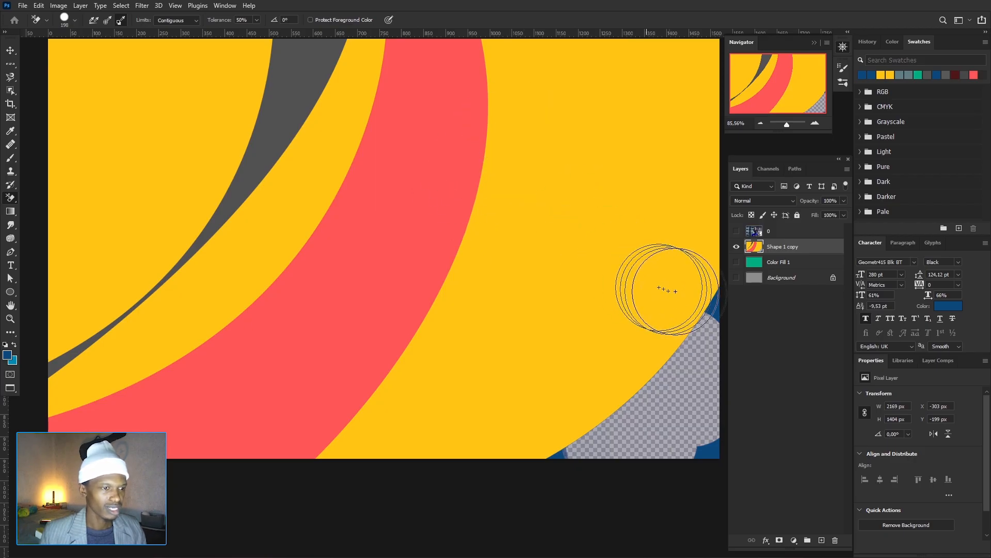
{"action": "left_click", "coordinate": [708, 304]}
{"action": "left_click", "coordinate": [698, 452]}
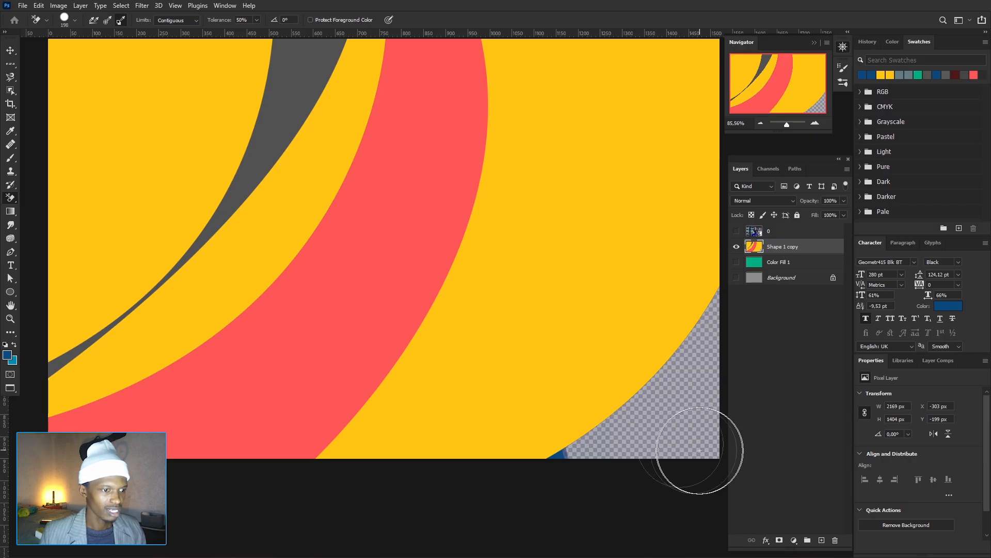
Undo the test erasures in the blue lower-right corner.
{"action": "key", "text": "ctrl+z"}
{"action": "key", "text": "ctrl+z"}
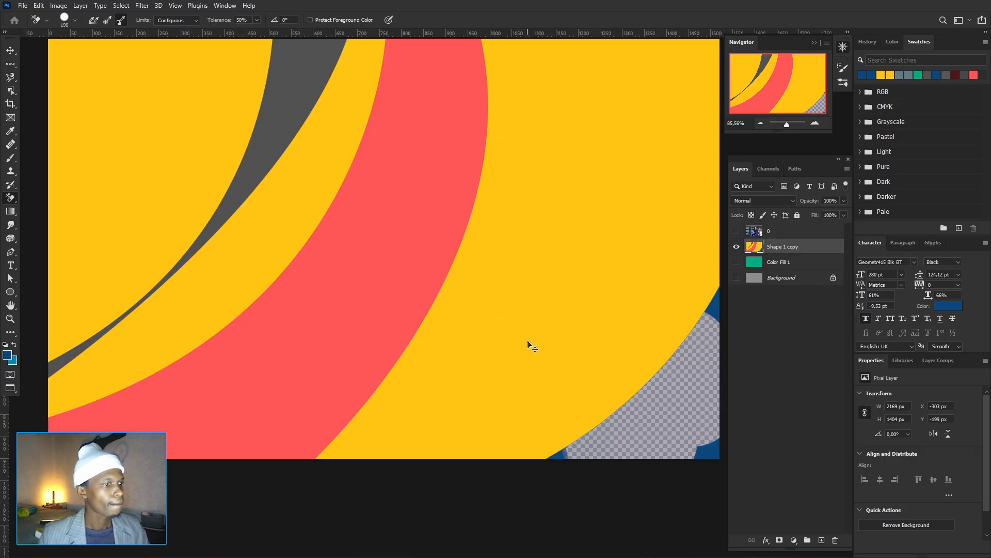
{"action": "key", "text": "ctrl+z"}
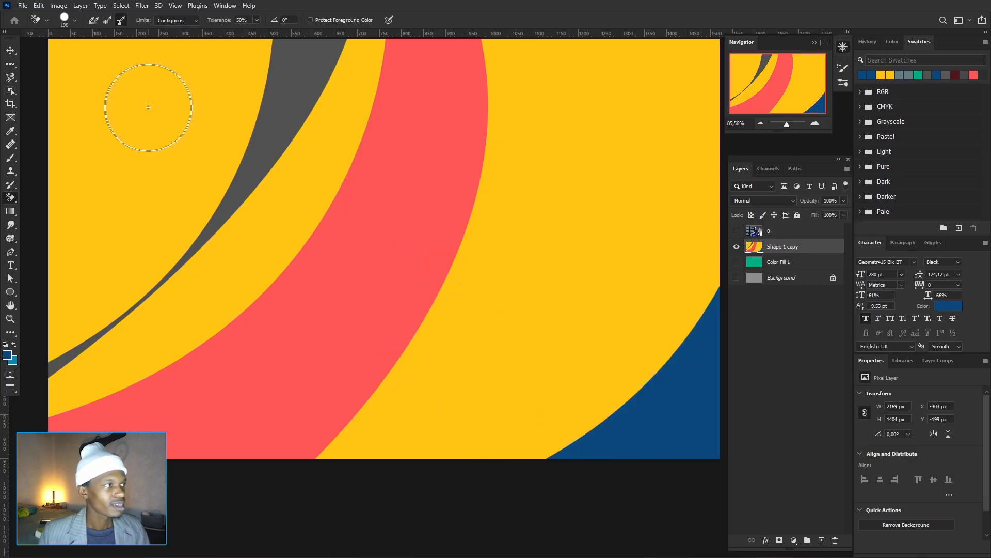
Set the Background Eraser's limits to Contiguous and its sampling back to Continuous.
{"action": "left_click", "coordinate": [195, 22]}
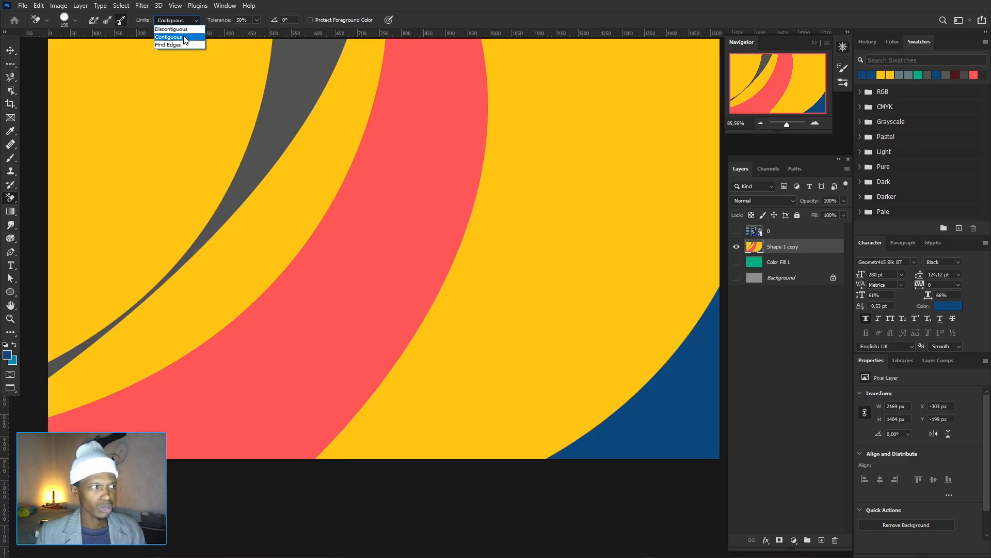
{"action": "left_click", "coordinate": [184, 37]}
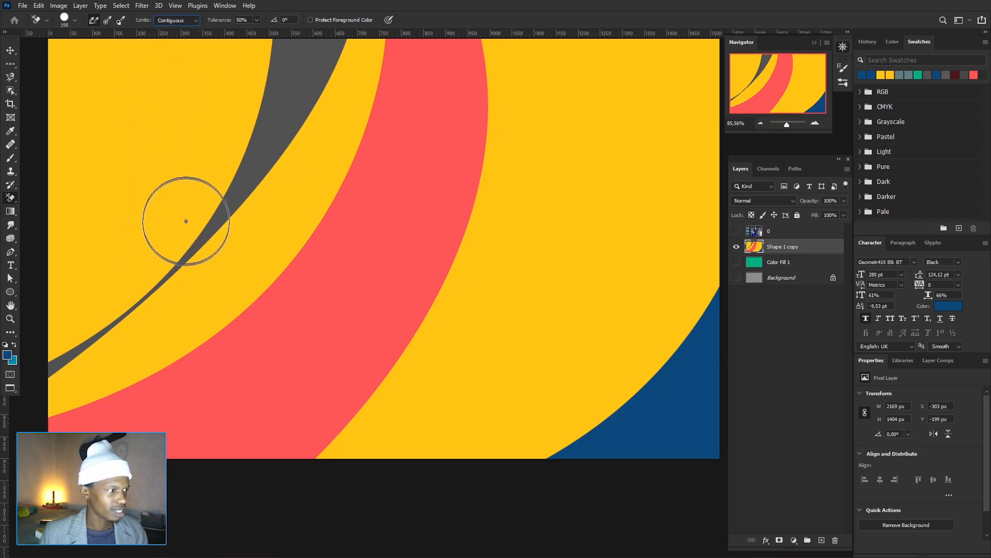
Test-erase yellow spots on both sides of the thin gray stripe using Continuous sampling and Contiguous limits.
{"action": "left_click", "coordinate": [183, 246]}
{"action": "right_click", "coordinate": [184, 247]}
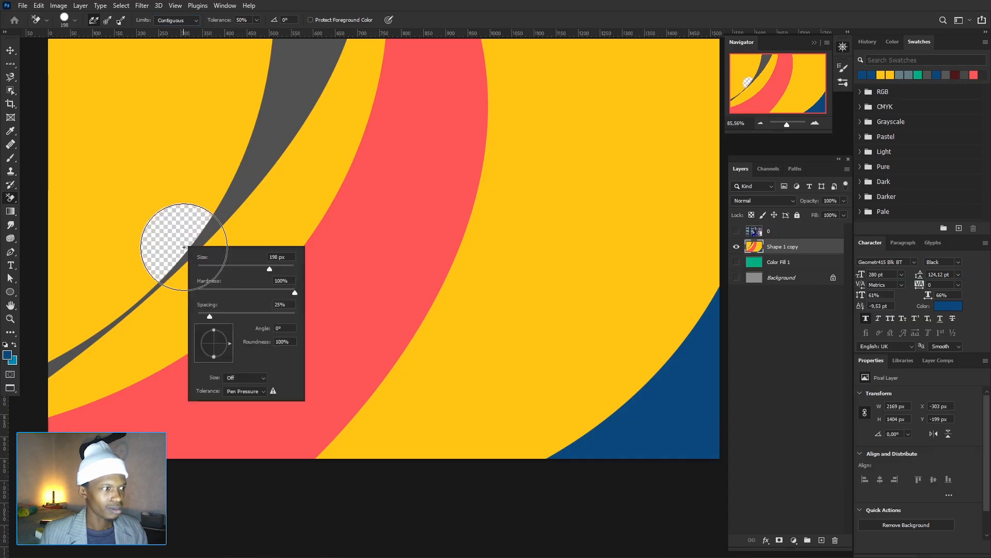
{"action": "left_click", "coordinate": [487, 12]}
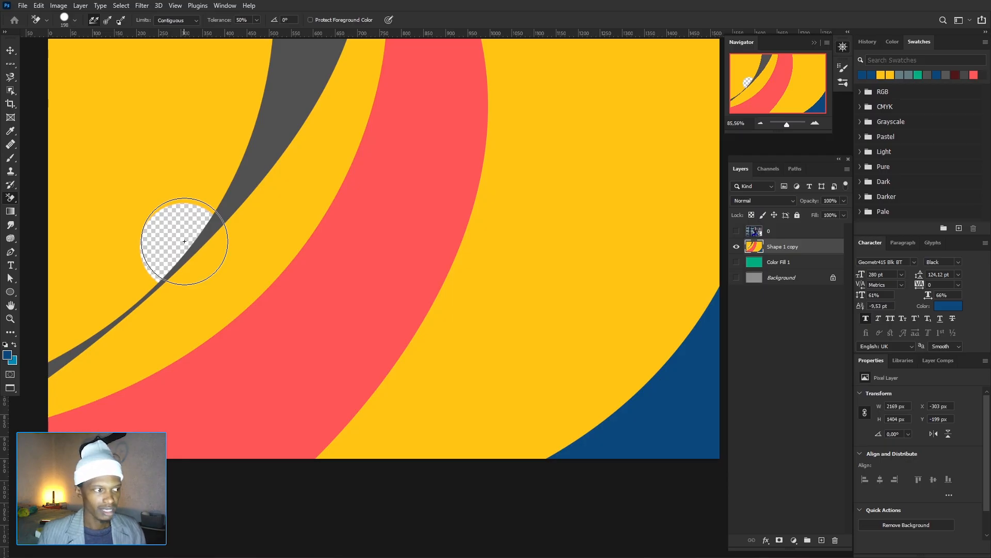
{"action": "left_click", "coordinate": [215, 198]}
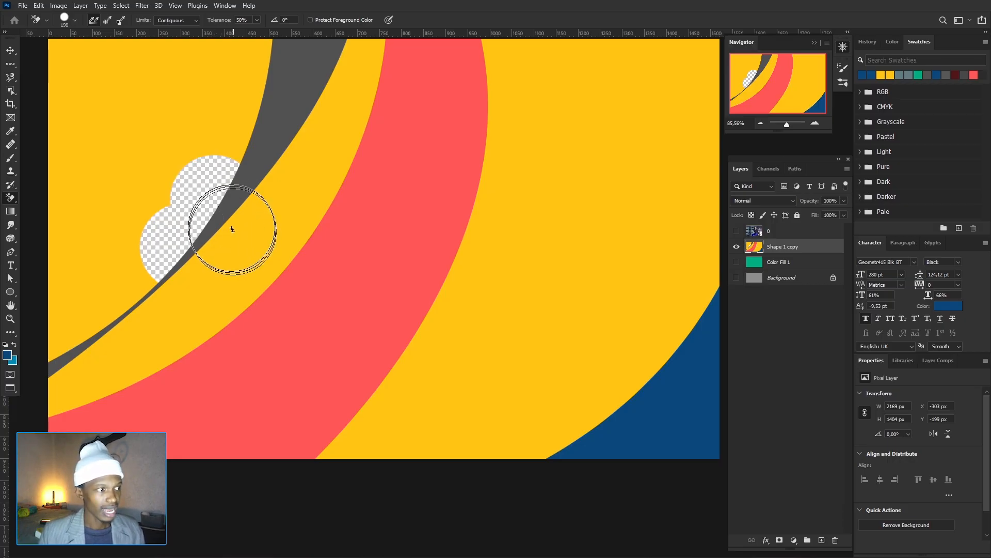
{"action": "left_click", "coordinate": [149, 308]}
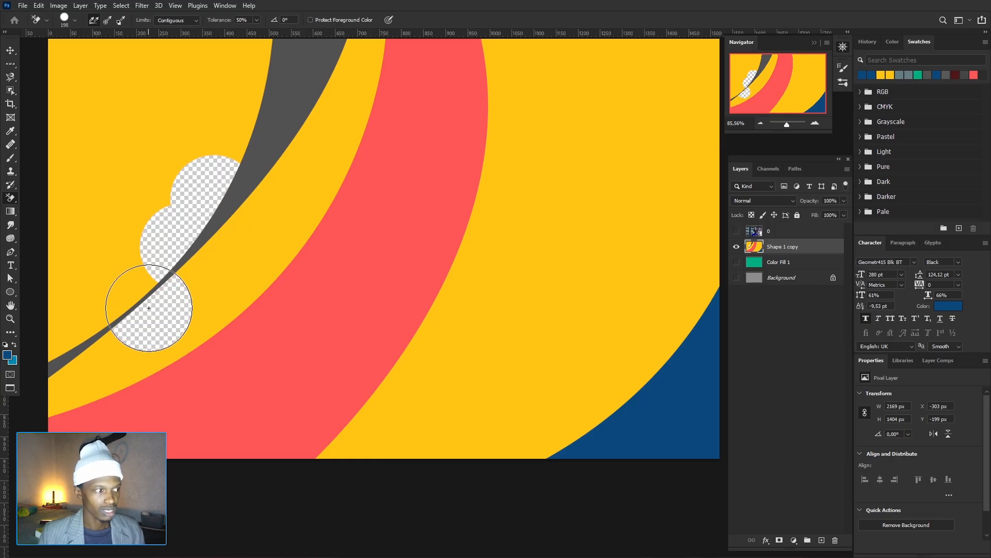
Undo the three test erasures beside the gray stripe.
{"action": "key", "text": "ctrl+z"}
{"action": "key", "text": "ctrl+z"}
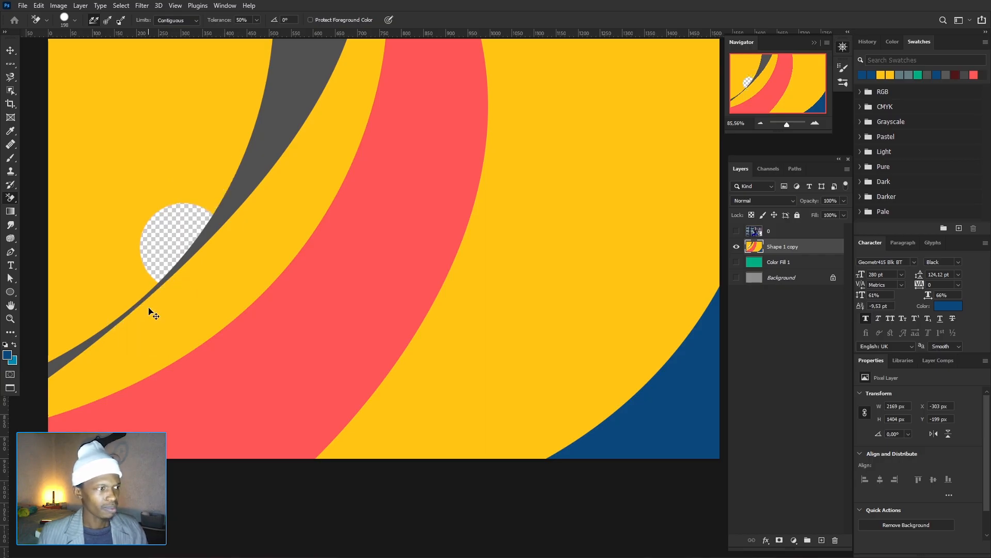
{"action": "key", "text": "ctrl+z"}
Set the eraser's limits to Discontiguous and erase one yellow spot centered over the thin part of the gray stripe.
{"action": "left_click", "coordinate": [194, 21]}
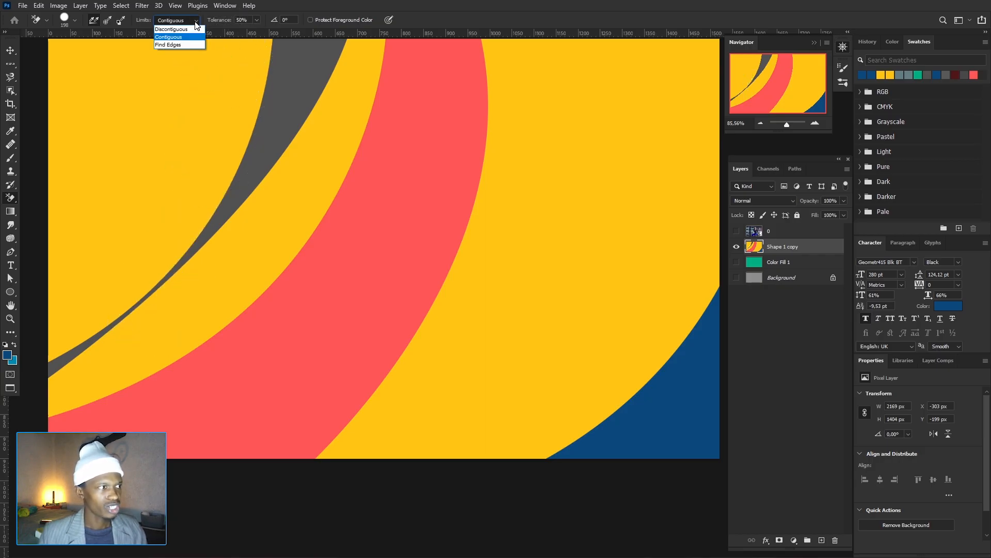
{"action": "left_click", "coordinate": [191, 28]}
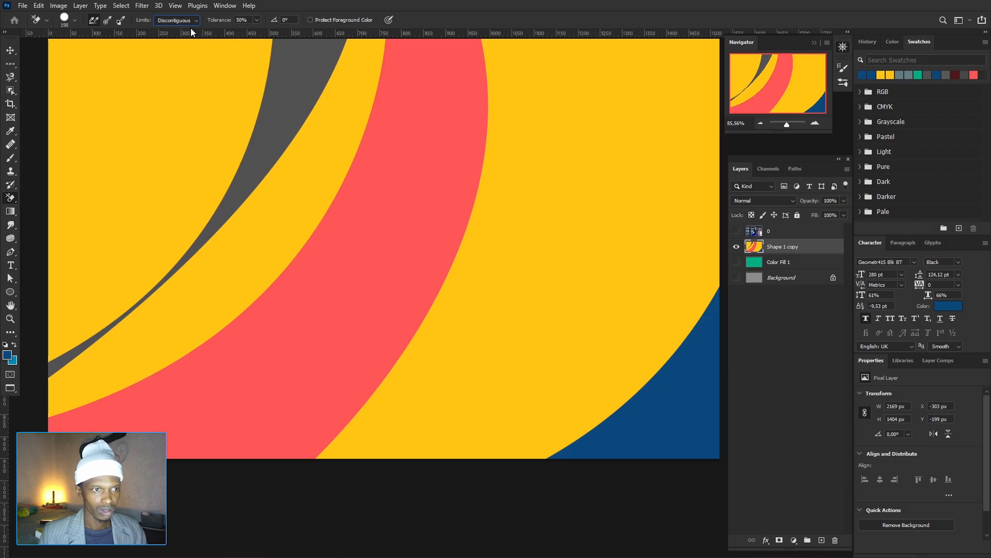
{"action": "left_click", "coordinate": [177, 255]}
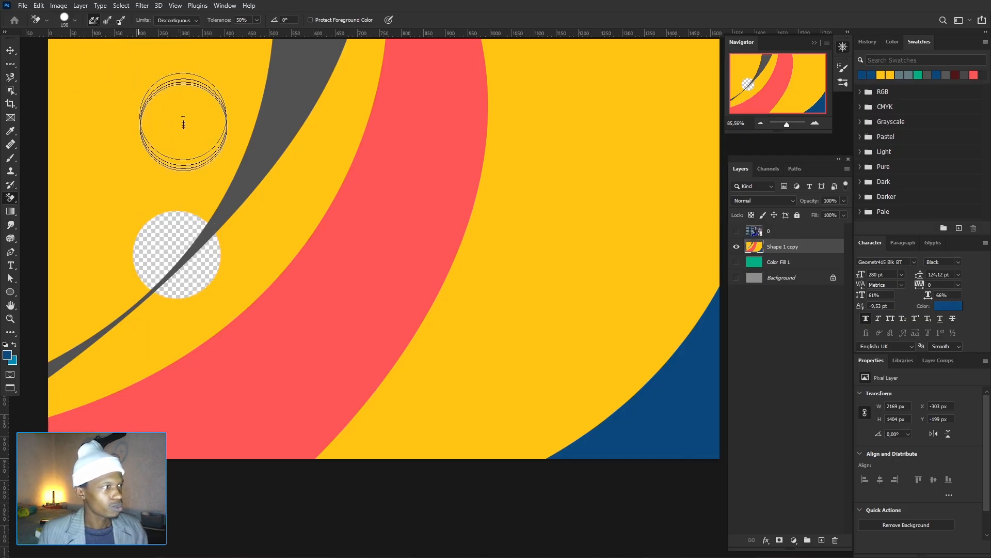
{"action": "left_click", "coordinate": [193, 22]}
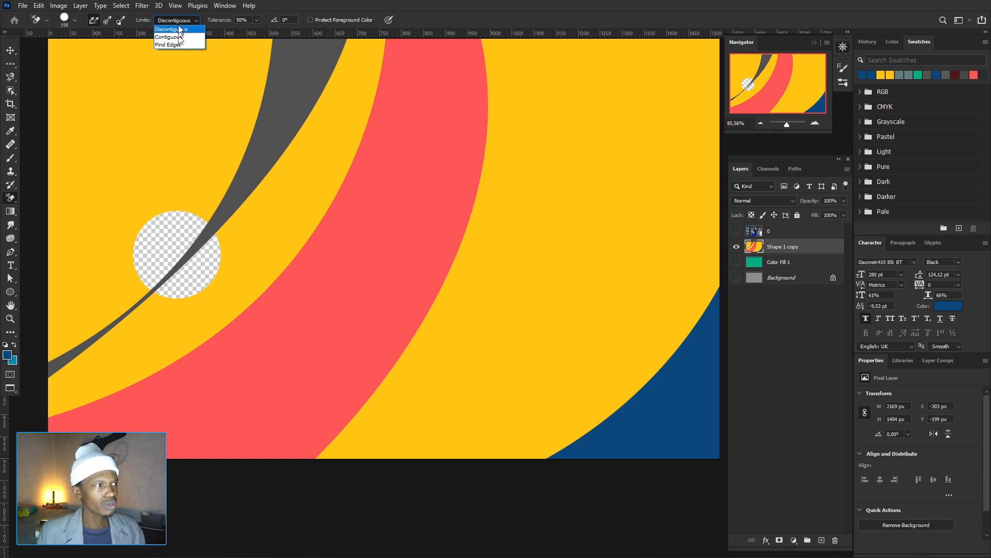
{"action": "left_click", "coordinate": [178, 29]}
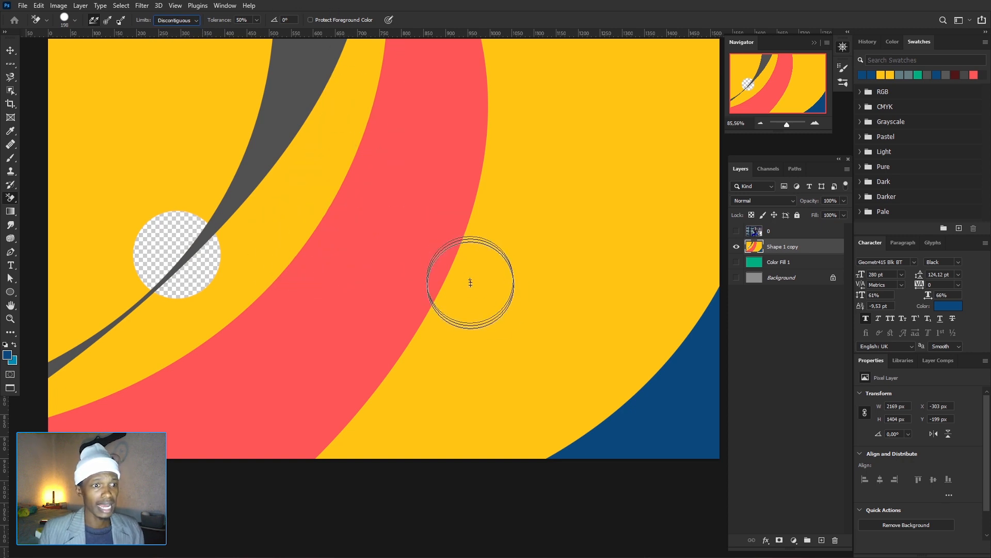
Hide the Shape 1 copy layer, show and select the Color Fill 1 layer, and set the eraser's limits to Contiguous.
{"action": "left_click", "coordinate": [737, 247]}
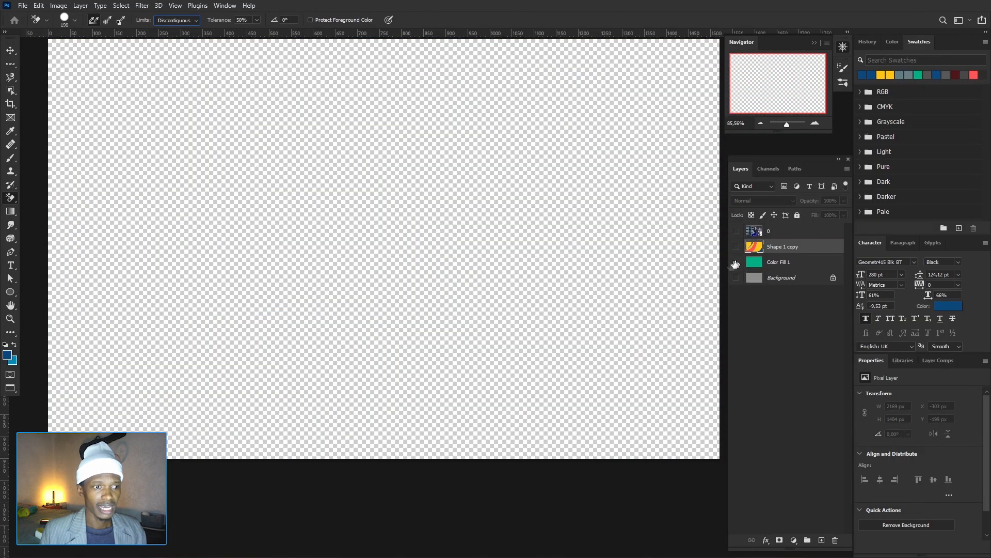
{"action": "left_click", "coordinate": [736, 262]}
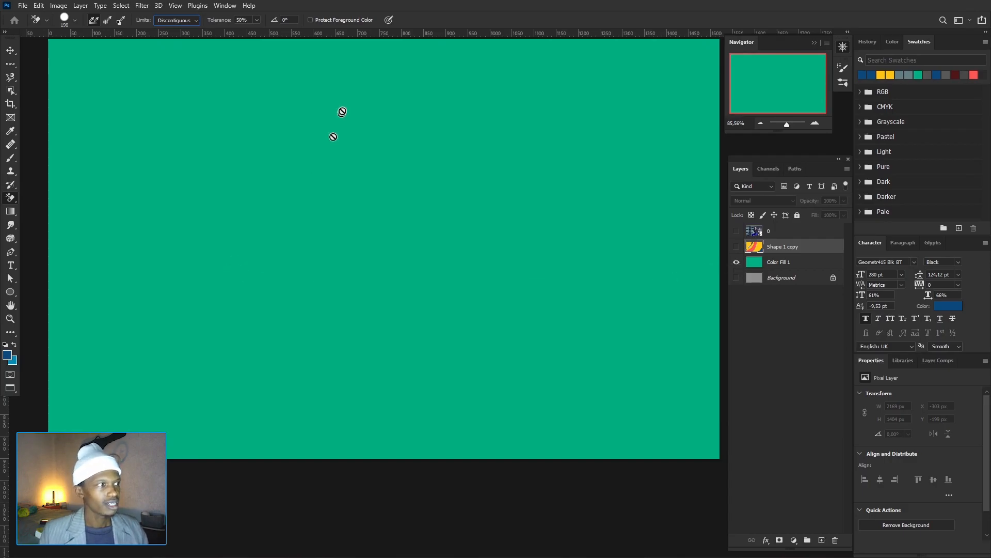
{"action": "left_click", "coordinate": [197, 22]}
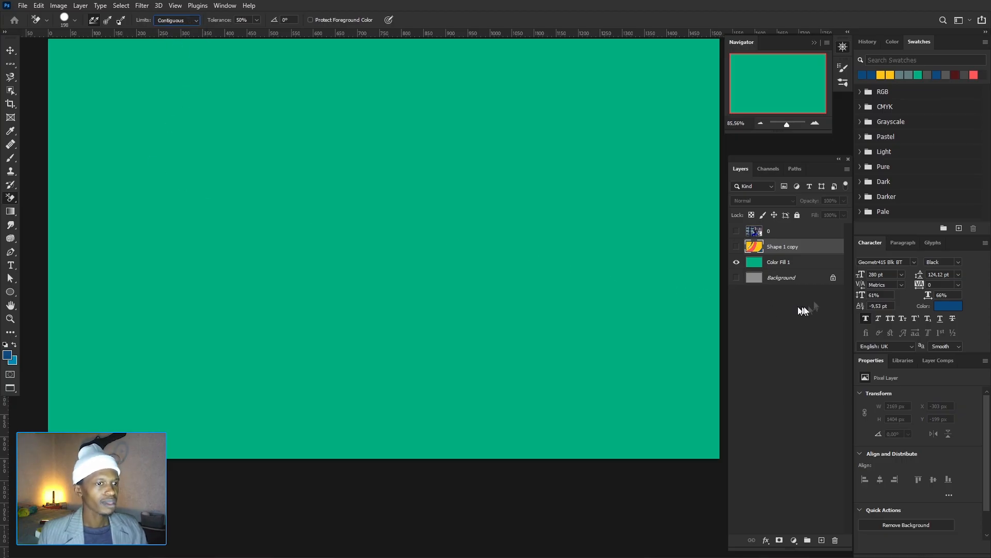
{"action": "left_click", "coordinate": [791, 266]}
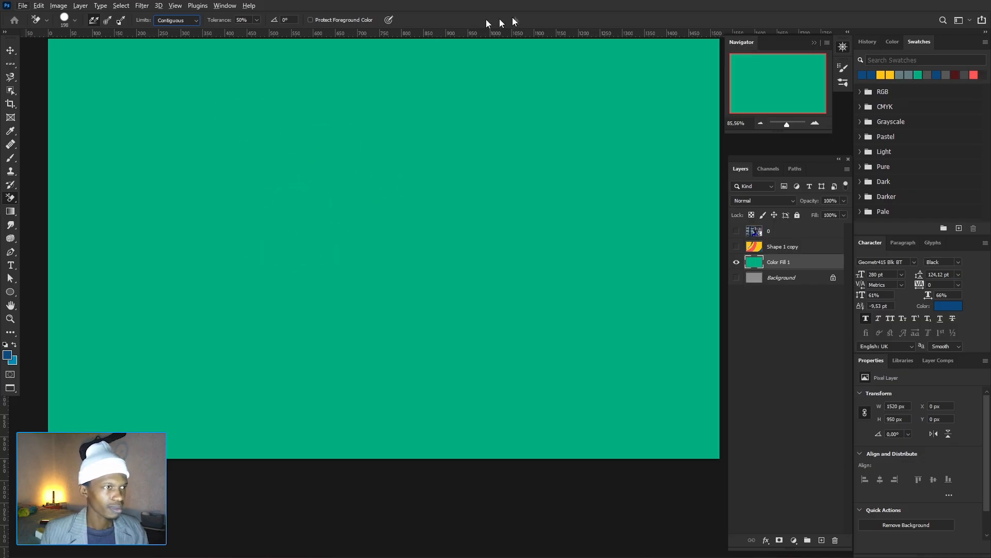
{"action": "scroll", "coordinate": [330, 278], "scroll_direction": "down", "scroll_amount": 2}
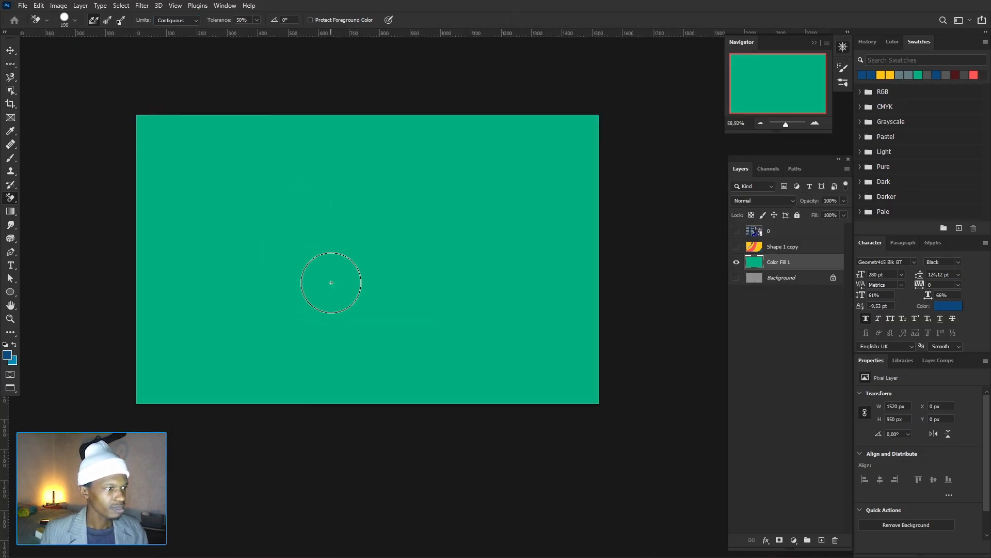
{"action": "scroll", "coordinate": [327, 242], "scroll_direction": "up", "scroll_amount": 3}
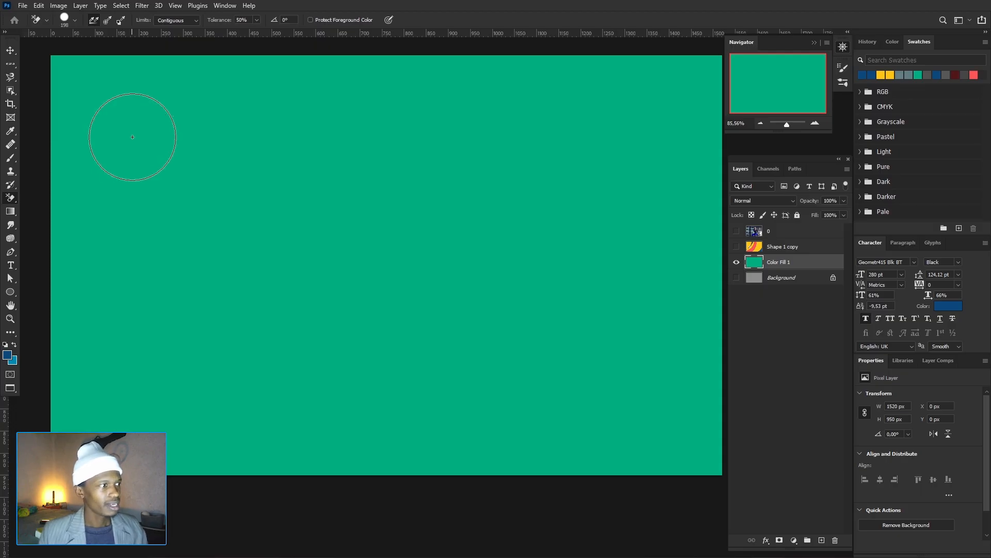
Erase a row of overlapping spots across the upper part of the green layer with Contiguous limits.
{"action": "left_click", "coordinate": [132, 137]}
{"action": "left_click", "coordinate": [197, 143]}
{"action": "left_click", "coordinate": [261, 143]}
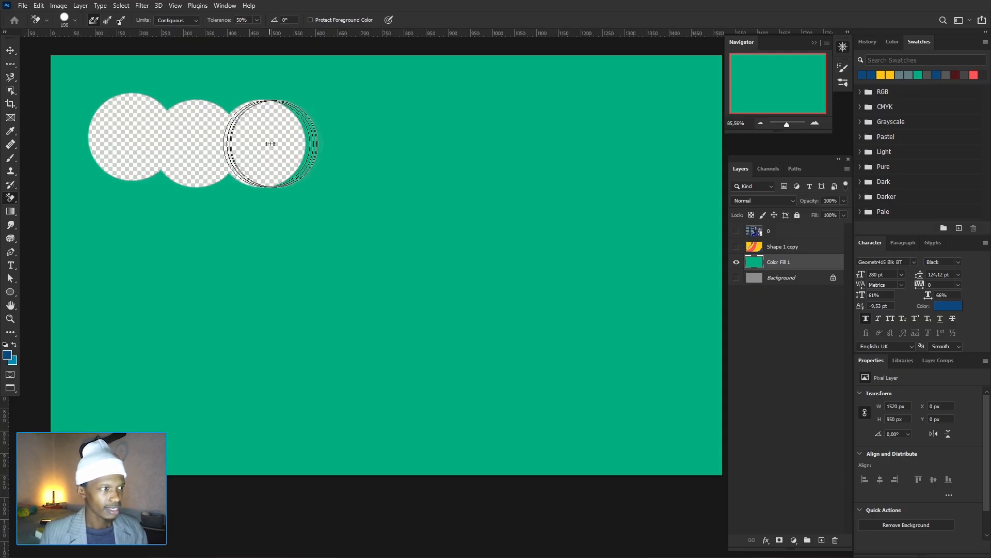
{"action": "left_click", "coordinate": [309, 144]}
{"action": "left_click", "coordinate": [349, 143]}
{"action": "left_click_drag", "start_coordinate": [392, 143], "coordinate": [575, 144]}
{"action": "left_click", "coordinate": [623, 144]}
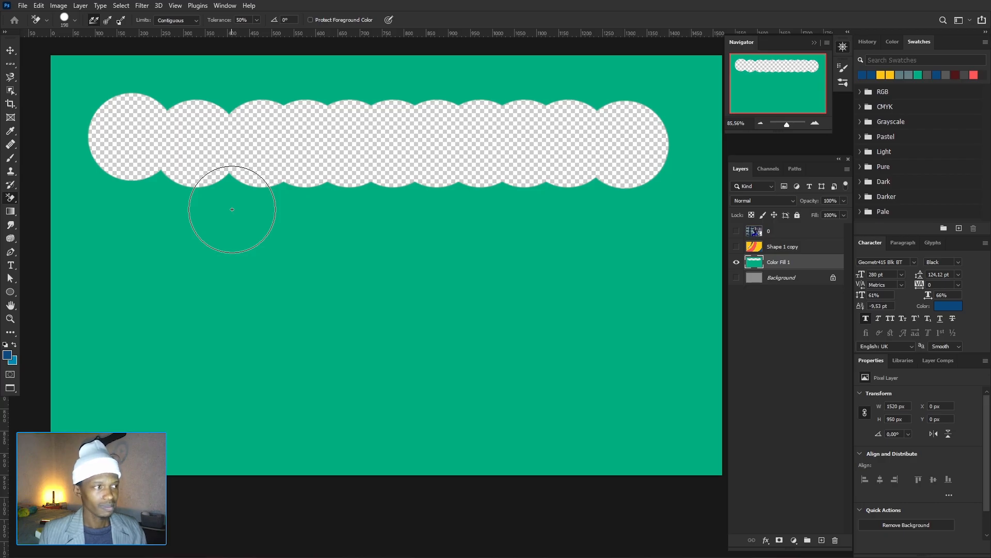
Set the limits to Discontiguous and erase one continuous horizontal band across the middle of the green layer.
{"action": "left_click", "coordinate": [194, 20]}
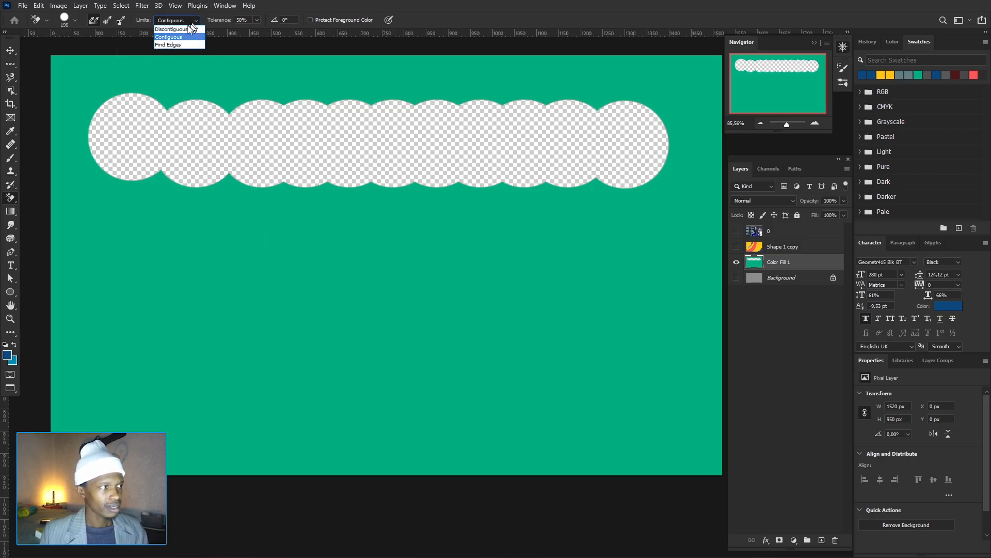
{"action": "left_click", "coordinate": [184, 30]}
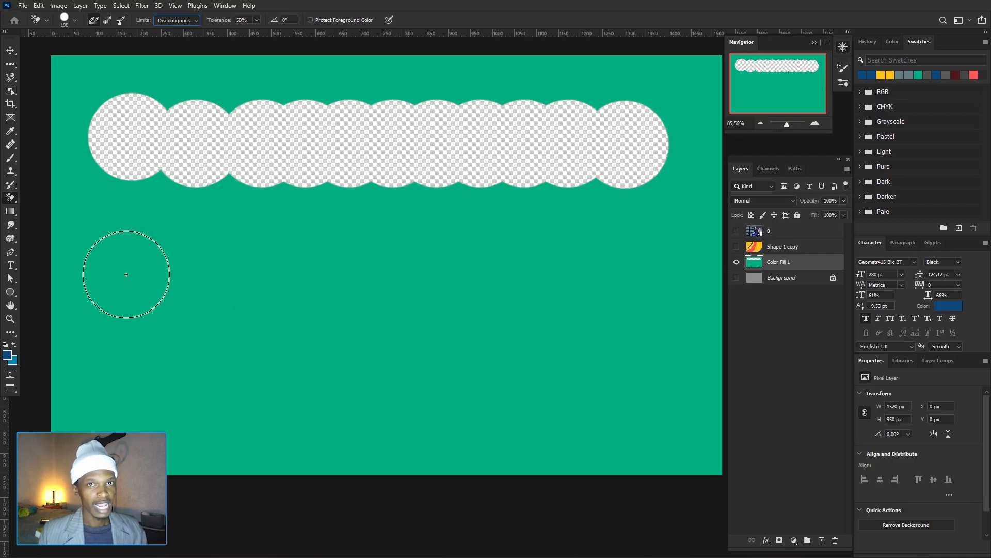
{"action": "left_click_drag", "start_coordinate": [126, 274], "coordinate": [638, 272]}
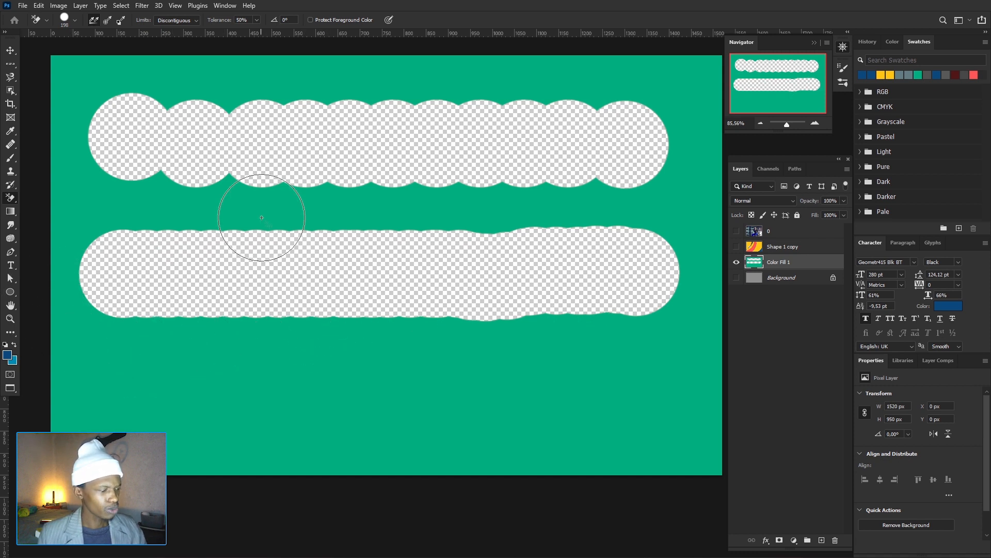
Undo both rows of test erasures on the green layer and set the eraser's limits back to Contiguous.
{"action": "key", "text": "ctrl+z"}
{"action": "key", "text": "ctrl+z"}
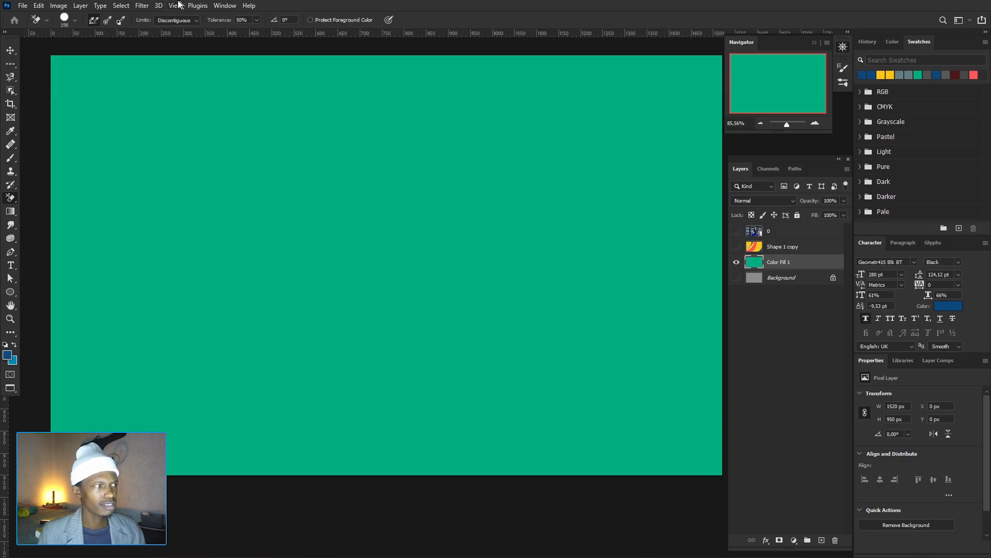
{"action": "left_click", "coordinate": [191, 23]}
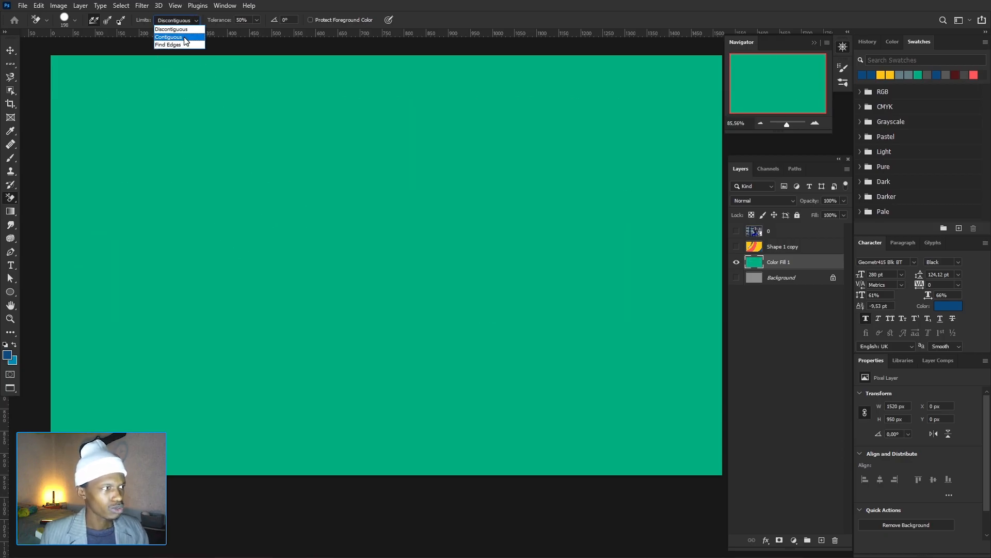
{"action": "left_click", "coordinate": [173, 32]}
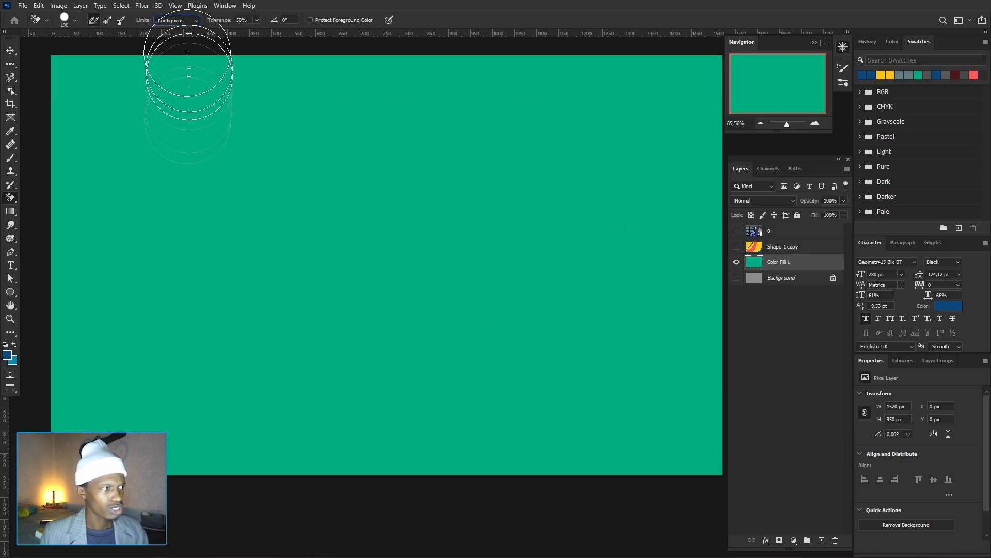
Erase four overlapping single spots in a row near the green layer's upper-left corner.
{"action": "left_click", "coordinate": [149, 130]}
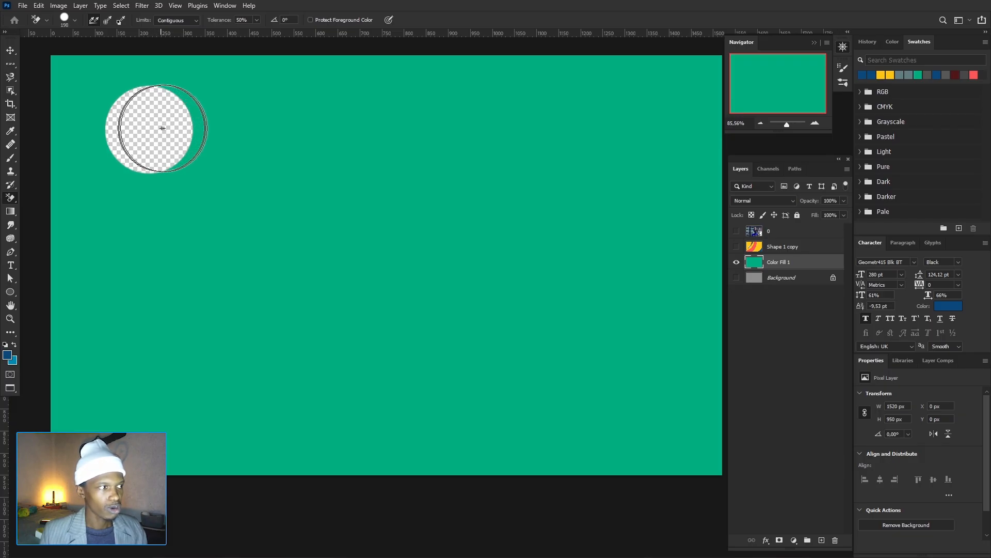
{"action": "left_click", "coordinate": [193, 128]}
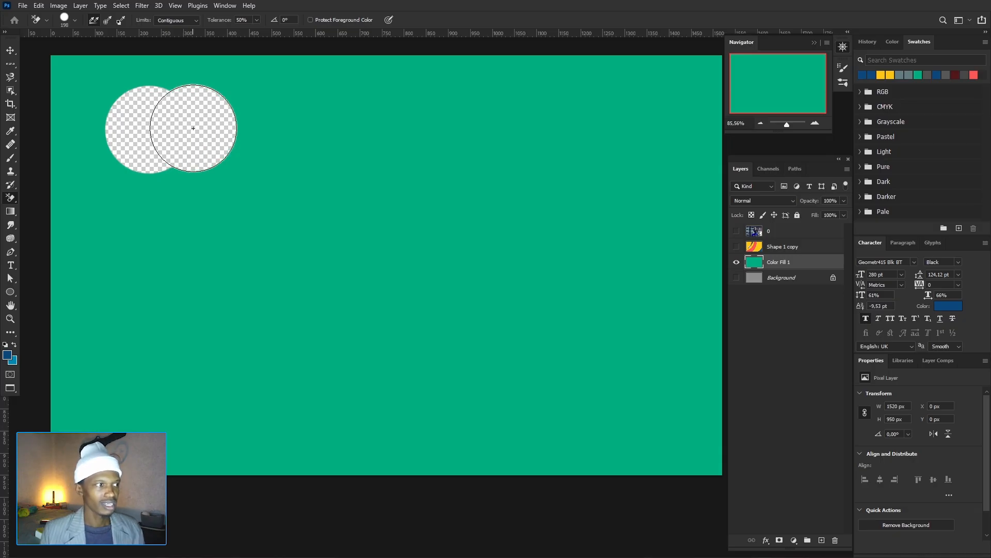
{"action": "left_click", "coordinate": [237, 129]}
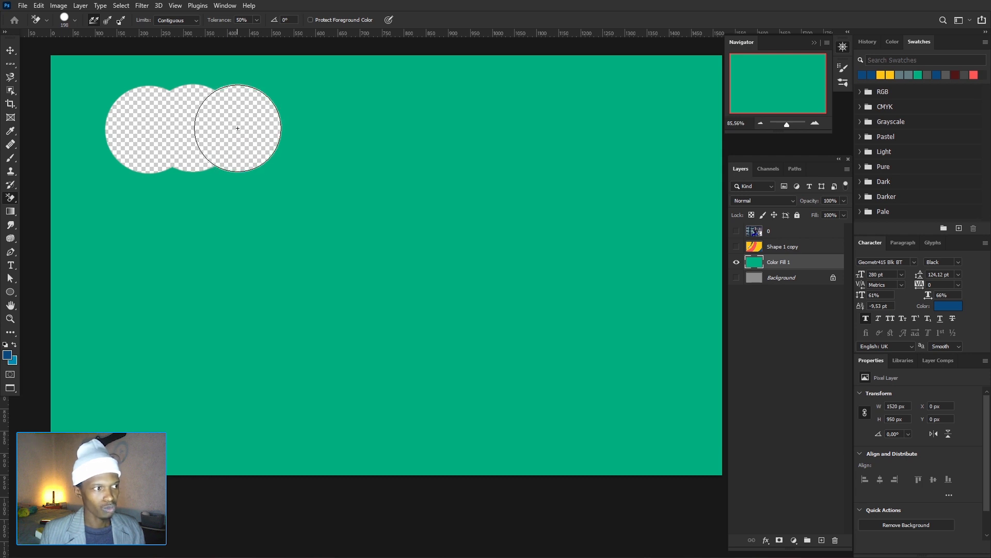
{"action": "left_click", "coordinate": [288, 128]}
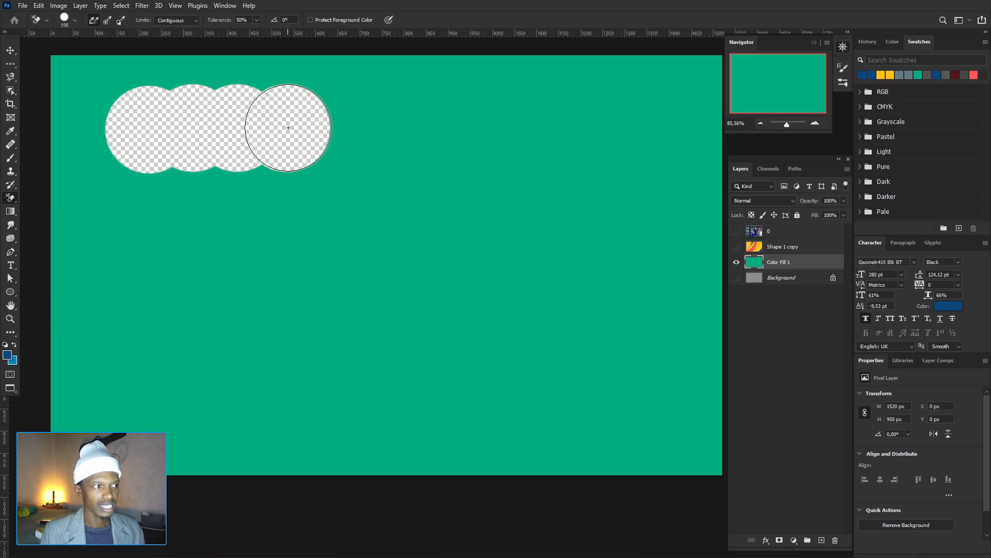
Set the limits to Discontiguous and erase a continuous horizontal band below the row of overlapping spots.
{"action": "left_click", "coordinate": [190, 20]}
{"action": "left_click", "coordinate": [186, 35]}
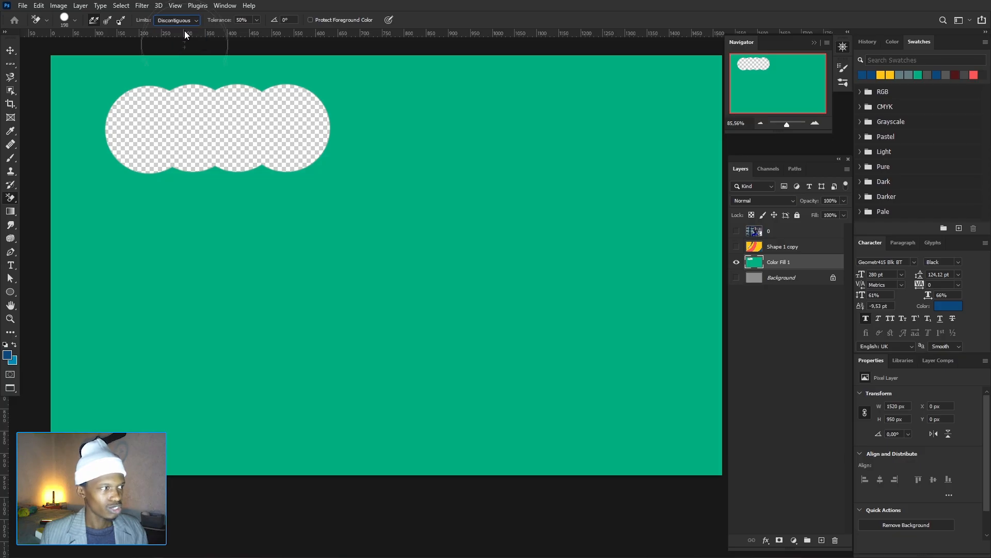
{"action": "left_click", "coordinate": [156, 264]}
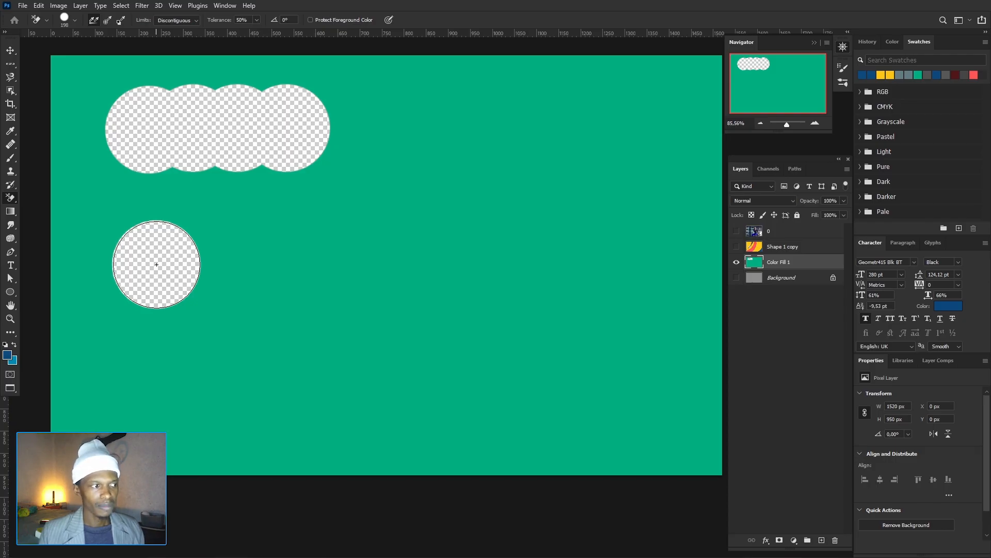
{"action": "left_click_drag", "start_coordinate": [156, 265], "coordinate": [421, 262]}
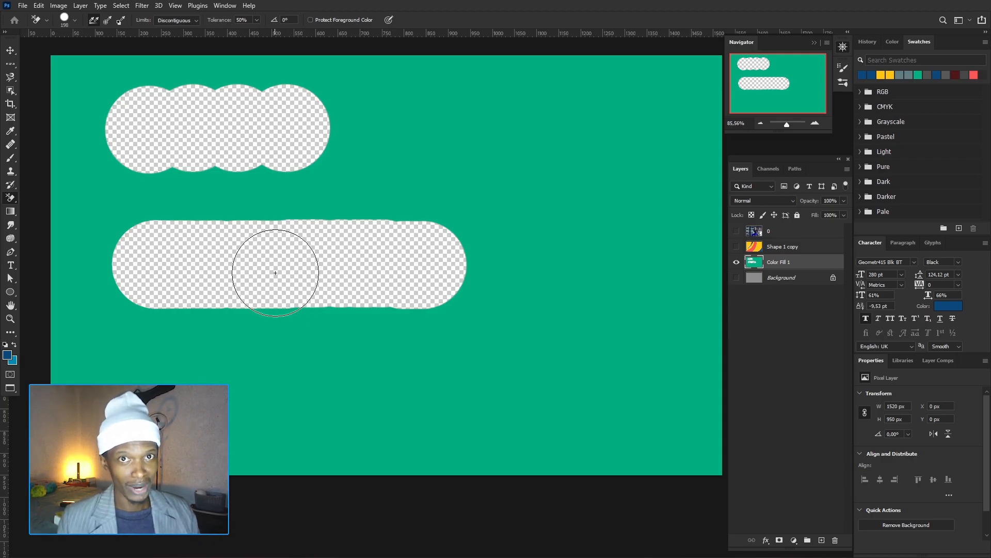
Show the Shape 1 copy layer, hide the Color Fill 1 layer, and set the eraser's limits to Find Edges.
{"action": "left_click", "coordinate": [737, 248]}
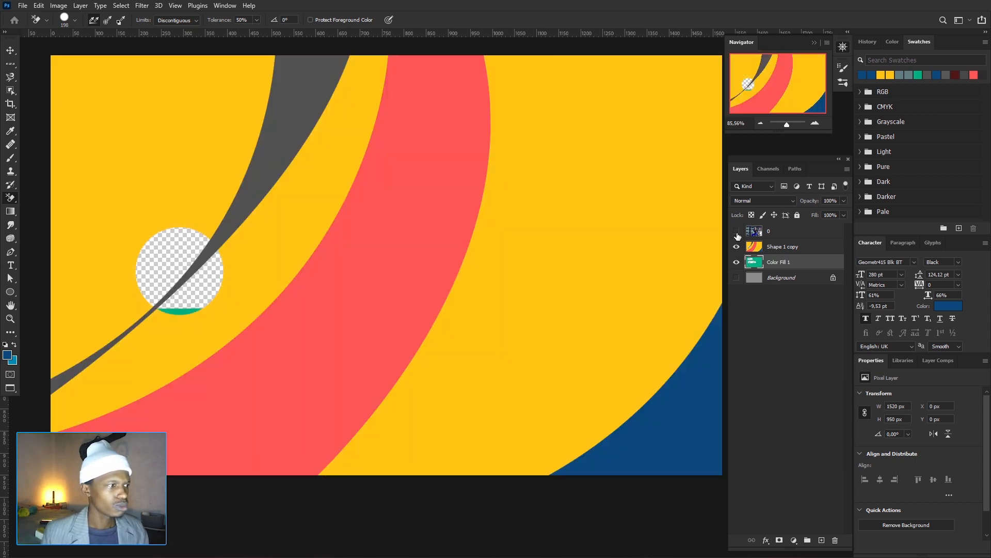
{"action": "left_click", "coordinate": [737, 261]}
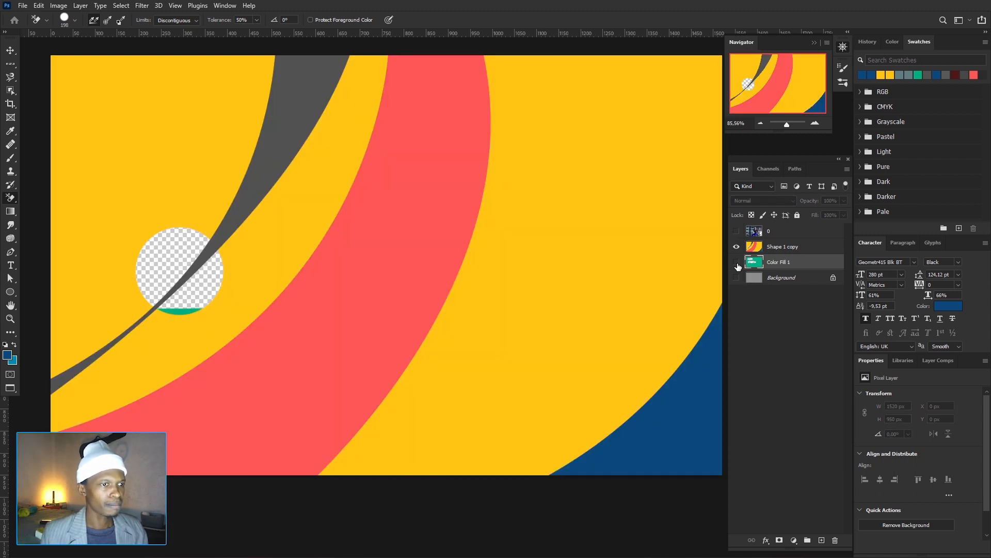
{"action": "left_click", "coordinate": [197, 19]}
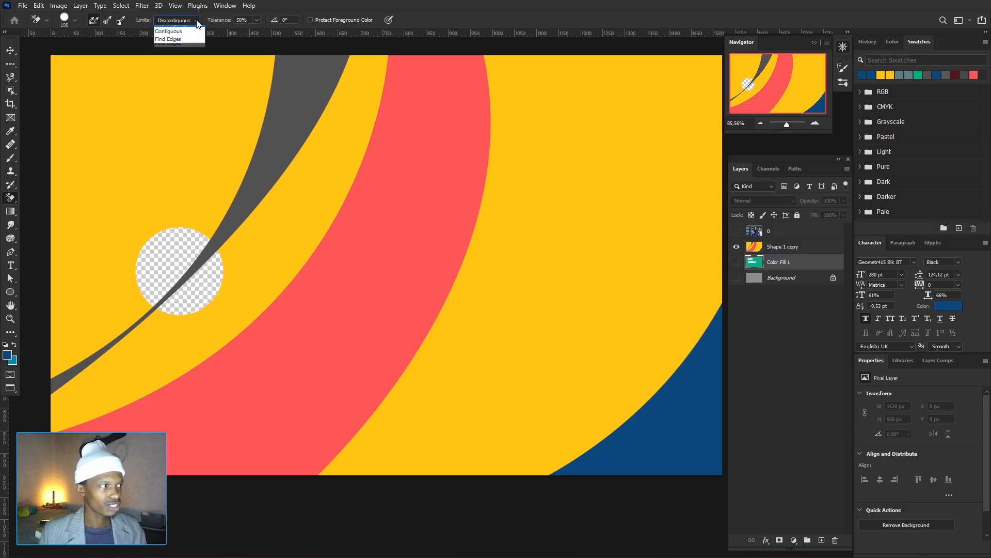
{"action": "left_click", "coordinate": [176, 45]}
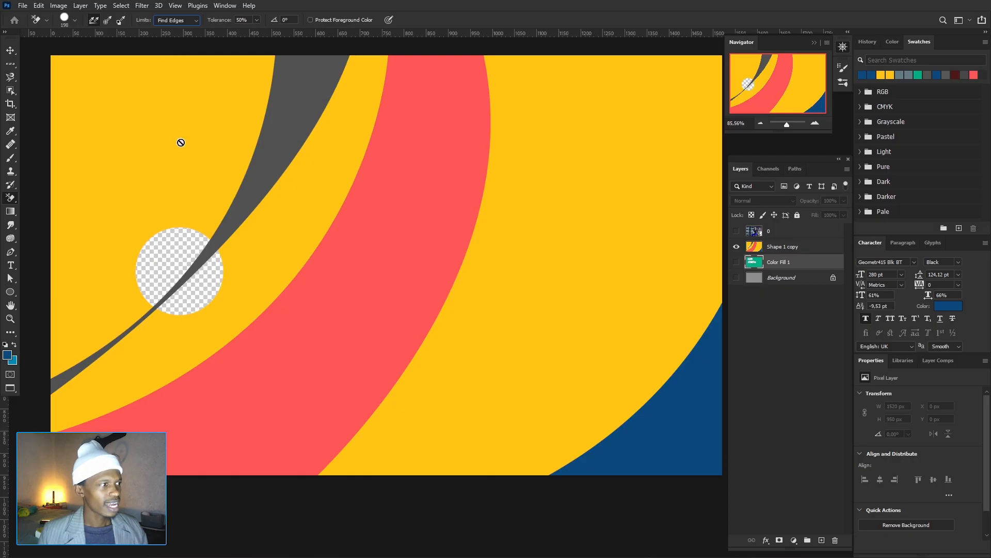
Erase overlapping spots of yellow along the pink band's outer edge and beyond it on the Shape 1 copy layer.
{"action": "left_click", "coordinate": [778, 248]}
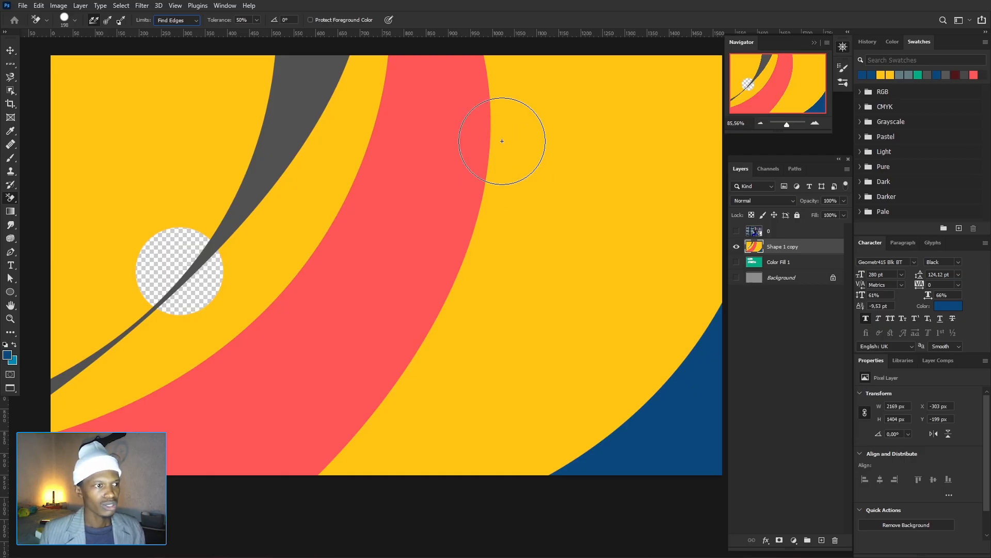
{"action": "left_click", "coordinate": [501, 141]}
{"action": "left_click", "coordinate": [514, 204]}
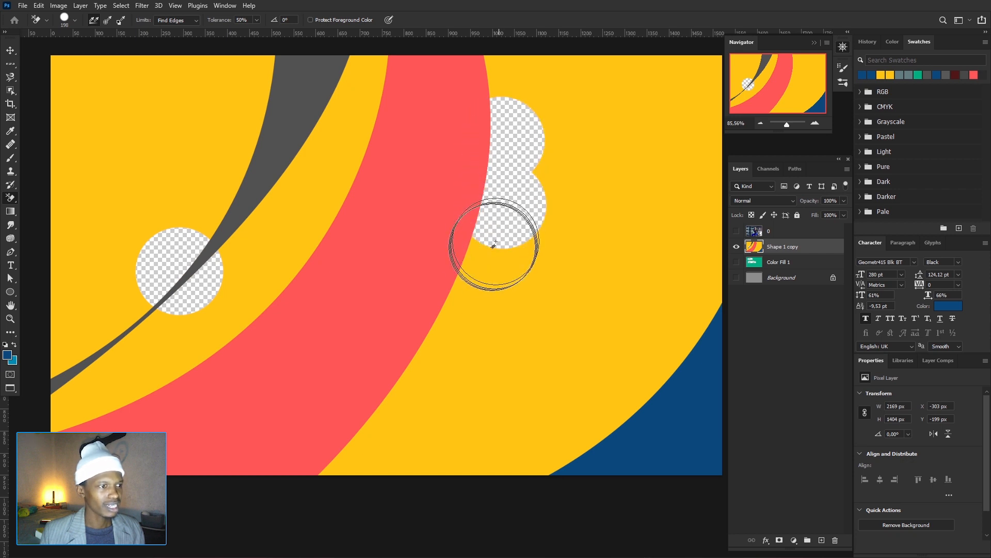
{"action": "left_click", "coordinate": [486, 253]}
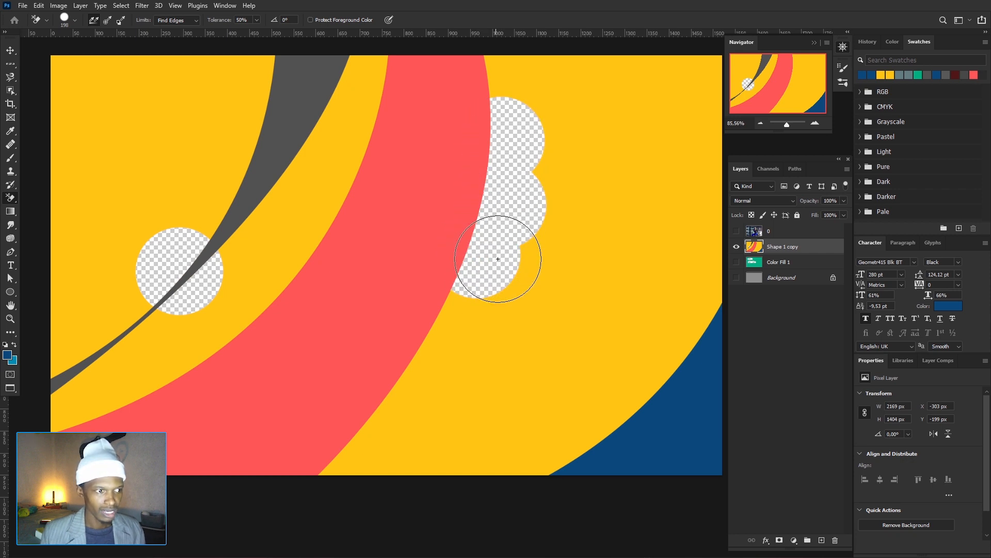
{"action": "left_click", "coordinate": [537, 241]}
{"action": "mouse_move", "coordinate": [537, 244]}
{"action": "left_mouse_down"}
{"action": "mouse_move", "coordinate": [548, 149]}
{"action": "mouse_move", "coordinate": [591, 210]}
{"action": "left_mouse_up"}
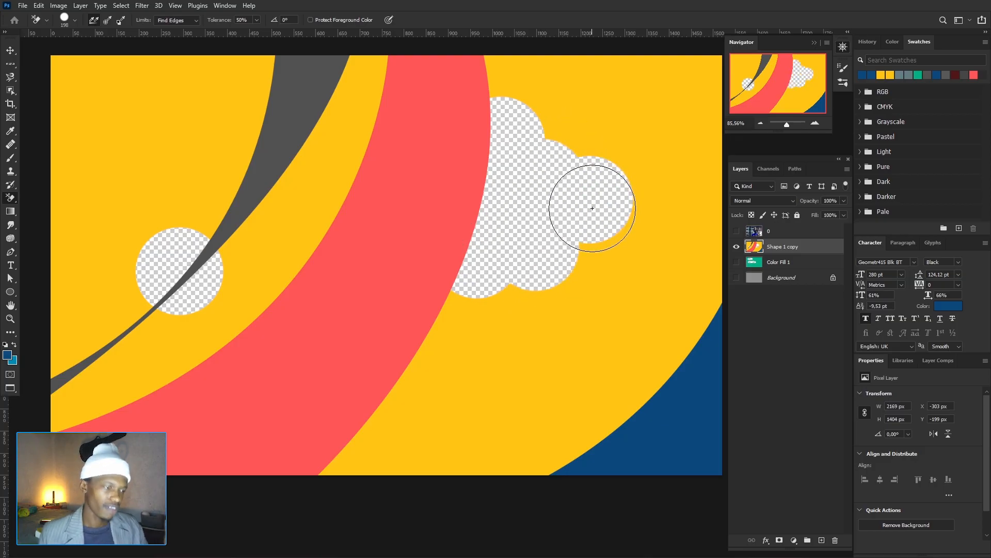
Show and select layer 0 and hide the Shape 1 copy layer.
{"action": "left_click", "coordinate": [737, 231]}
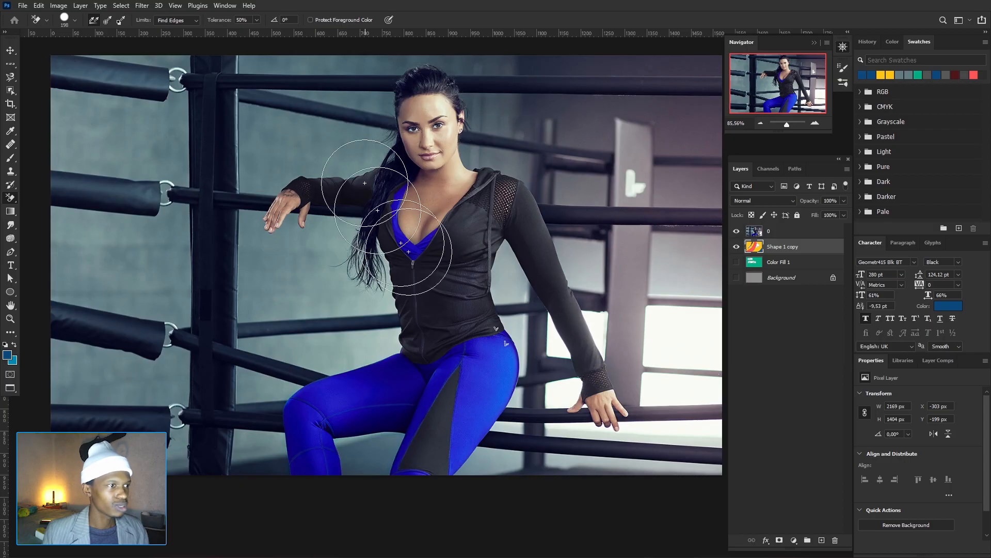
{"action": "left_click", "coordinate": [737, 249]}
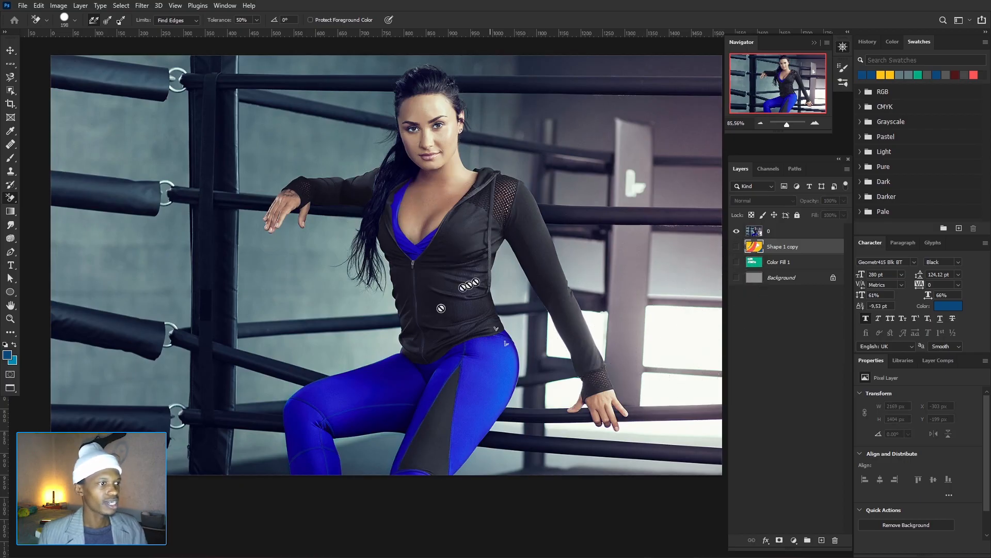
{"action": "left_click", "coordinate": [766, 232]}
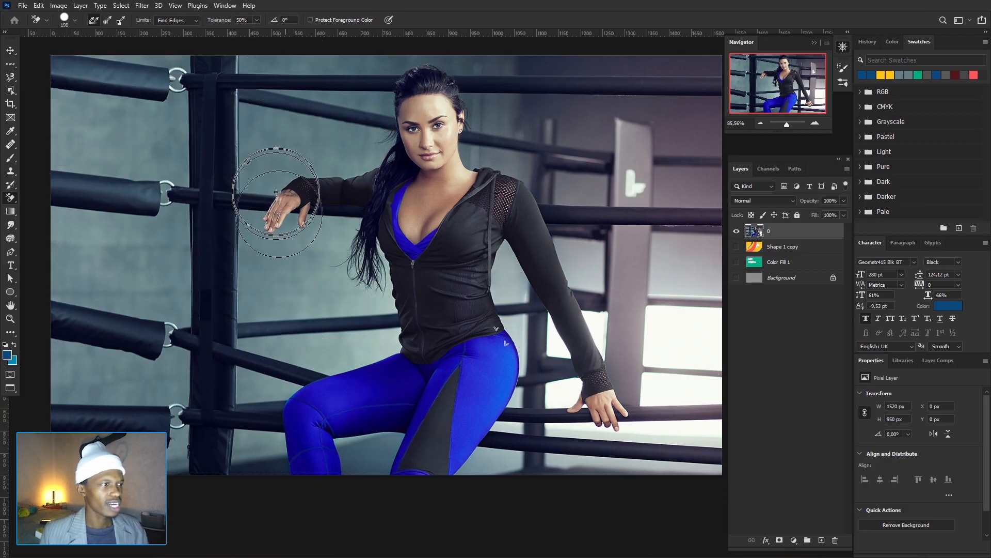
Reduce the eraser's brush size to 125 px and erase the grey wall between the ropes above the outstretched arm.
{"action": "left_click_drag", "start_coordinate": [282, 155], "coordinate": [266, 165]}
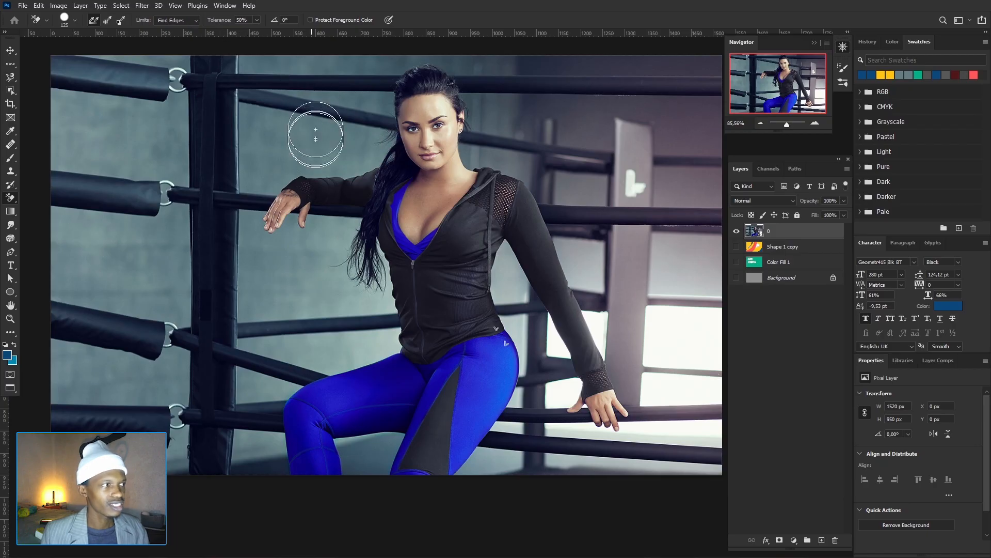
{"action": "left_click", "coordinate": [297, 143]}
{"action": "mouse_move", "coordinate": [297, 143]}
{"action": "left_mouse_down"}
{"action": "mouse_move", "coordinate": [360, 141]}
{"action": "mouse_move", "coordinate": [249, 121]}
{"action": "mouse_move", "coordinate": [243, 108]}
{"action": "mouse_move", "coordinate": [260, 169]}
{"action": "mouse_move", "coordinate": [390, 155]}
{"action": "left_mouse_up"}
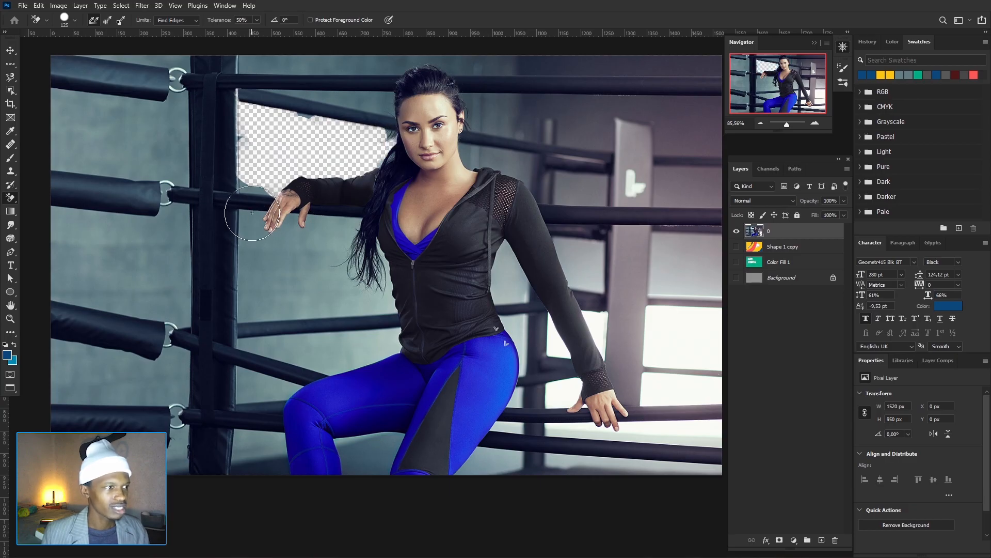
Erase overlapping spots of the grey wall below the outstretched hand, from the ring post across towards the hair.
{"action": "left_click", "coordinate": [277, 276]}
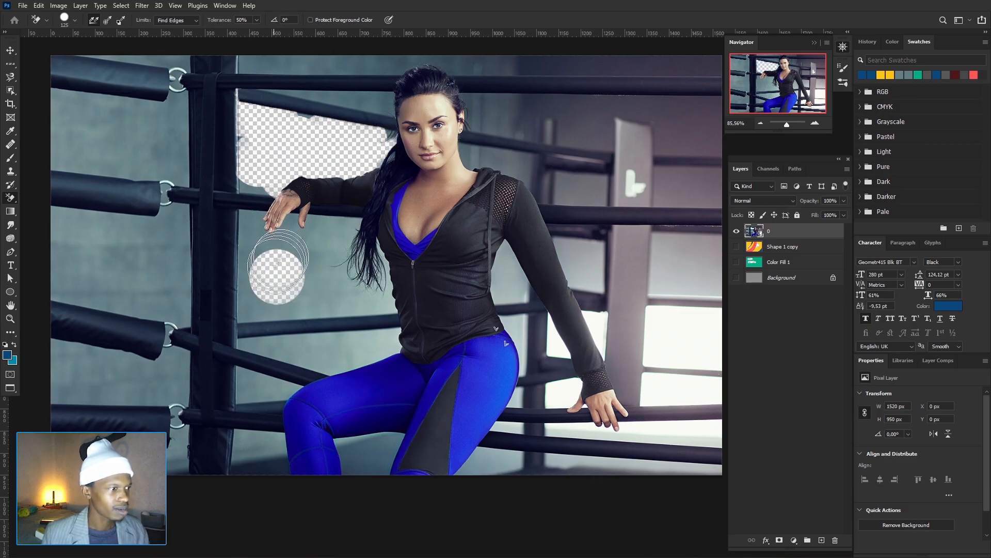
{"action": "left_click", "coordinate": [293, 244]}
{"action": "left_click", "coordinate": [262, 236]}
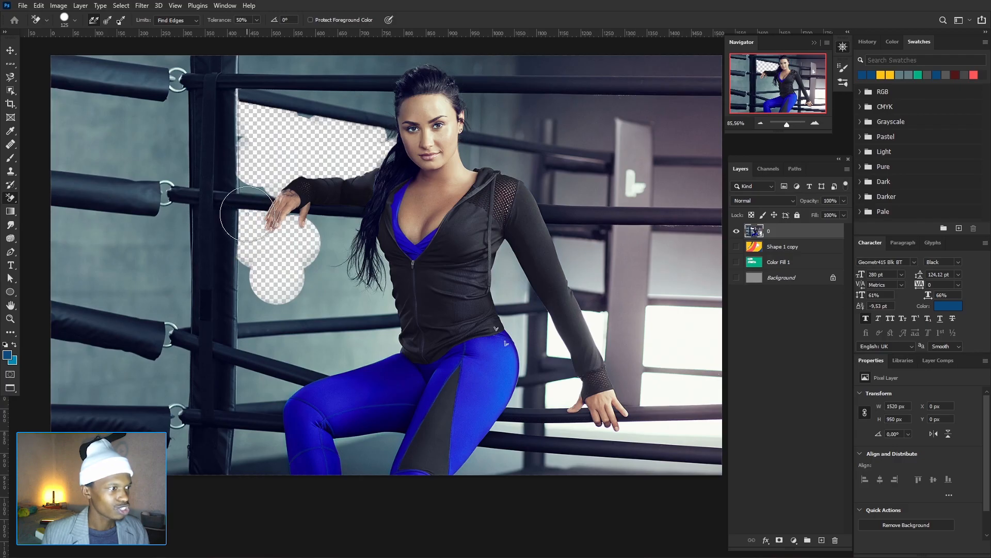
{"action": "left_click", "coordinate": [261, 294]}
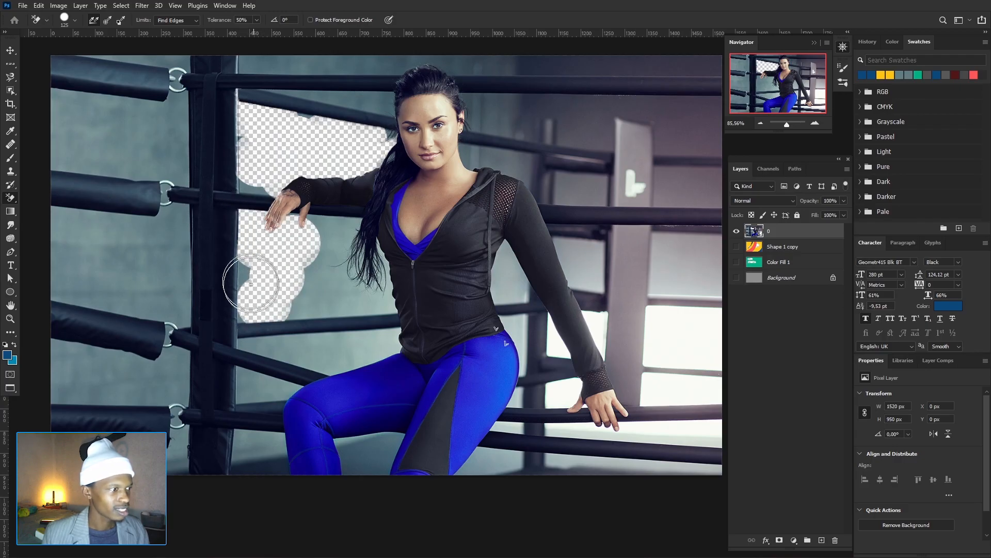
{"action": "mouse_move", "coordinate": [253, 276]}
{"action": "left_mouse_down"}
{"action": "mouse_move", "coordinate": [335, 295]}
{"action": "mouse_move", "coordinate": [297, 305]}
{"action": "mouse_move", "coordinate": [360, 299]}
{"action": "mouse_move", "coordinate": [368, 245]}
{"action": "mouse_move", "coordinate": [356, 268]}
{"action": "left_mouse_up"}
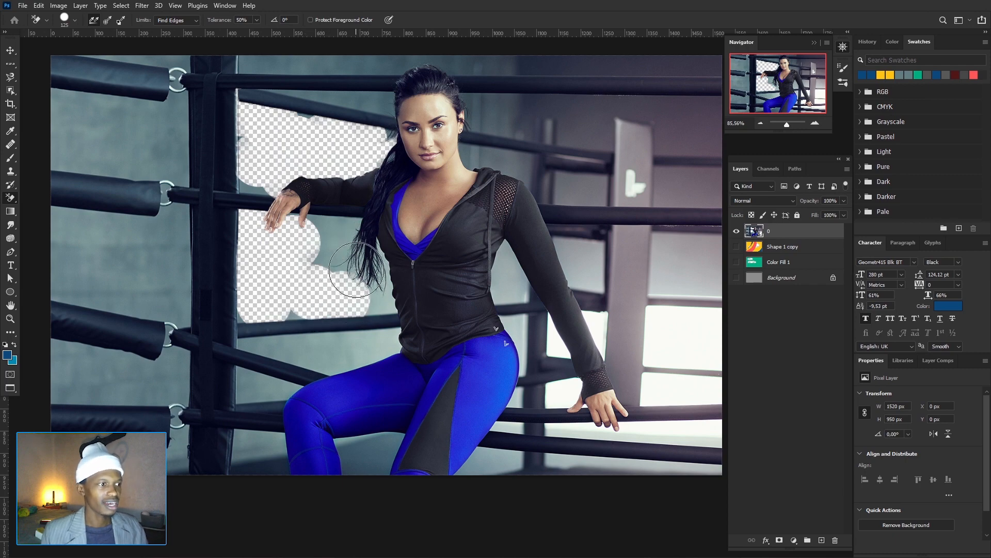
Erase the grey wall in single spots around and between the loose hair strands beside the jacket.
{"action": "scroll", "coordinate": [356, 267], "scroll_direction": "up", "scroll_amount": 2}
{"action": "scroll", "coordinate": [357, 270], "scroll_direction": "up", "scroll_amount": 3}
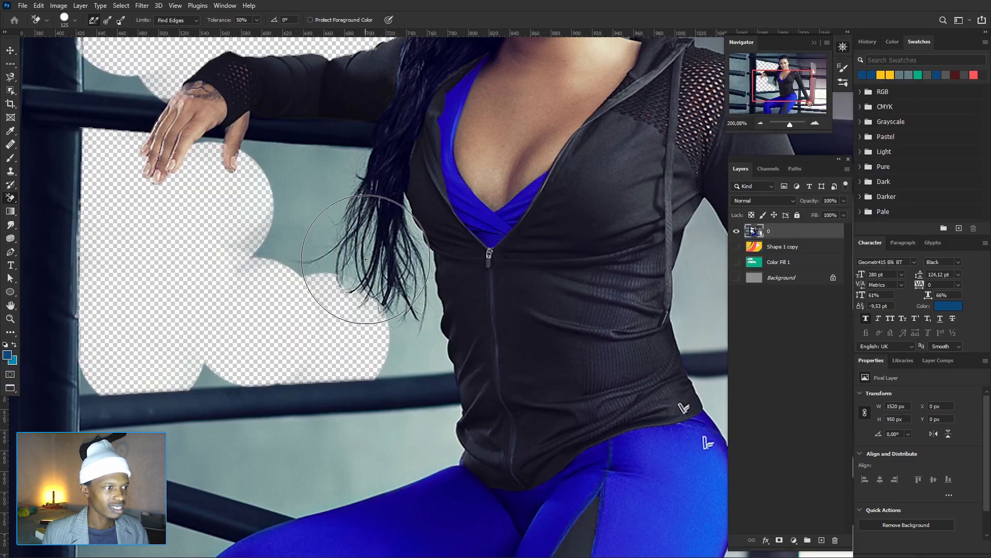
{"action": "left_click", "coordinate": [365, 259]}
{"action": "left_click", "coordinate": [345, 268]}
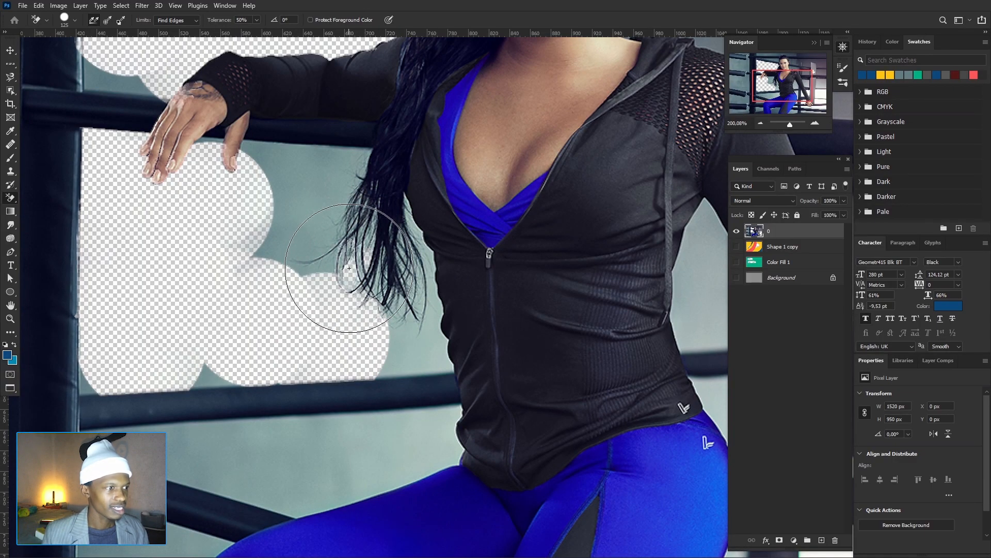
{"action": "left_click", "coordinate": [332, 262]}
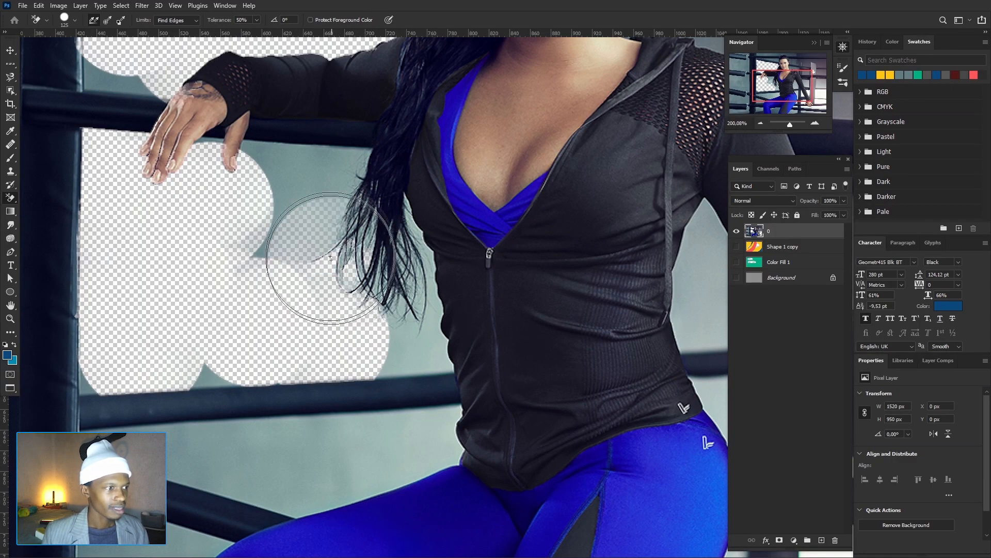
{"action": "left_click", "coordinate": [371, 245]}
{"action": "left_click", "coordinate": [415, 228]}
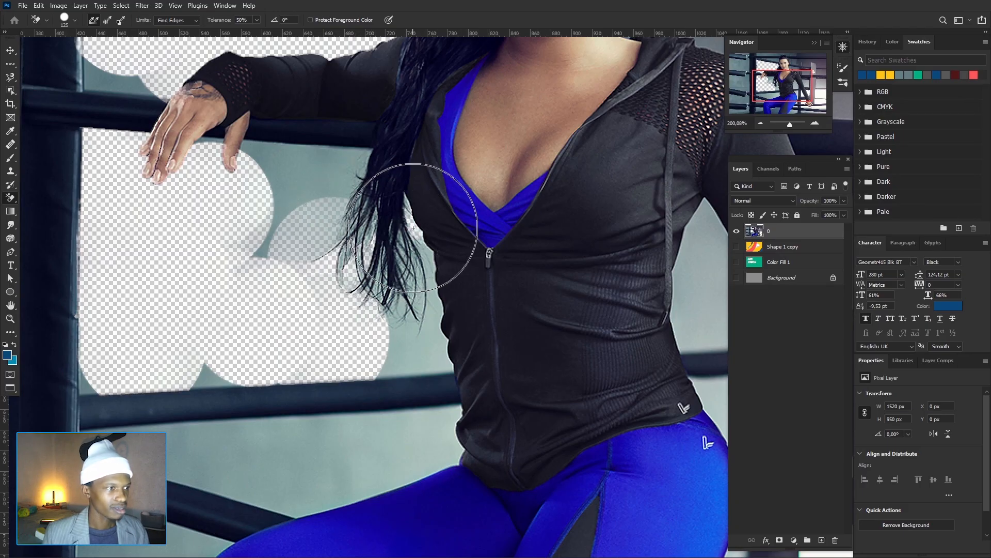
{"action": "left_click", "coordinate": [428, 255]}
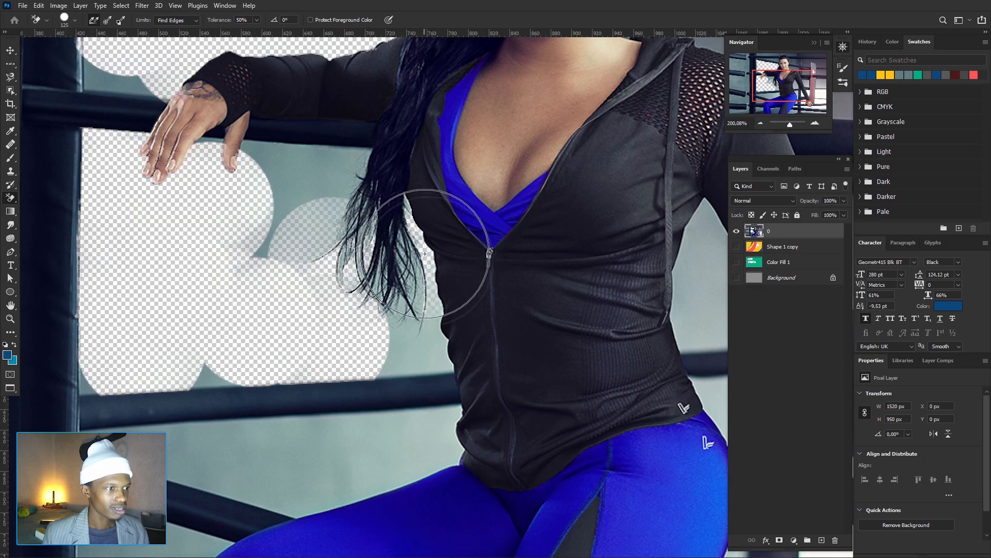
{"action": "left_click", "coordinate": [420, 292]}
{"action": "key", "text": "ctrl+z"}
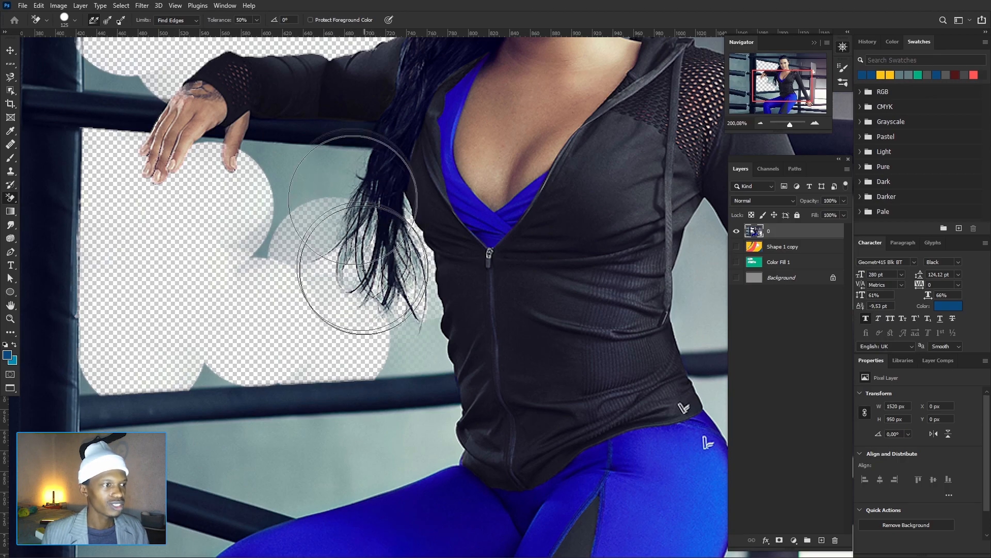
{"action": "left_click", "coordinate": [345, 166]}
Set the eraser's tolerance to 6% and erase a single spot over the rope beside the woman's head.
{"action": "scroll", "coordinate": [344, 166], "scroll_direction": "down", "scroll_amount": 6}
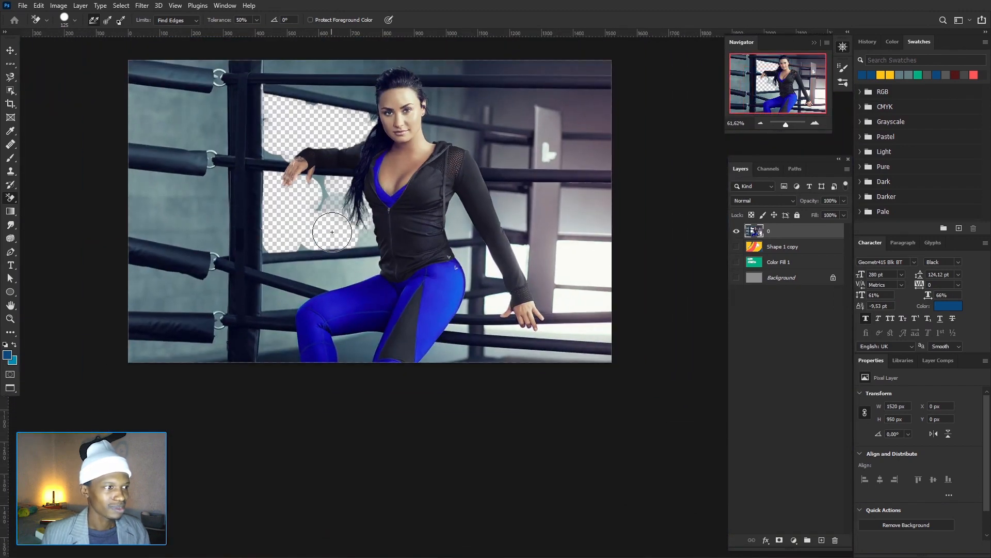
{"action": "scroll", "coordinate": [328, 221], "scroll_direction": "up", "scroll_amount": 1}
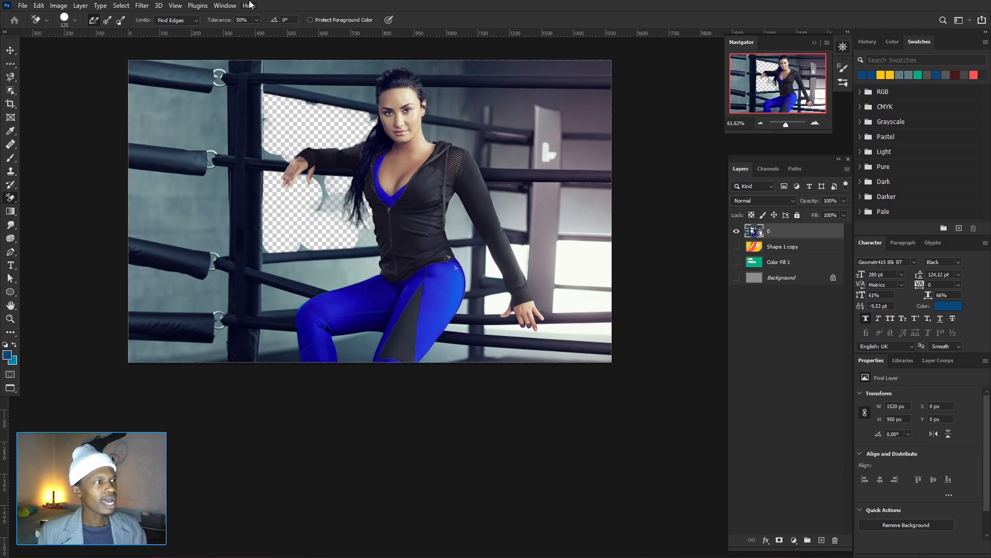
{"action": "scroll", "coordinate": [266, 52], "scroll_direction": "up", "scroll_amount": 2}
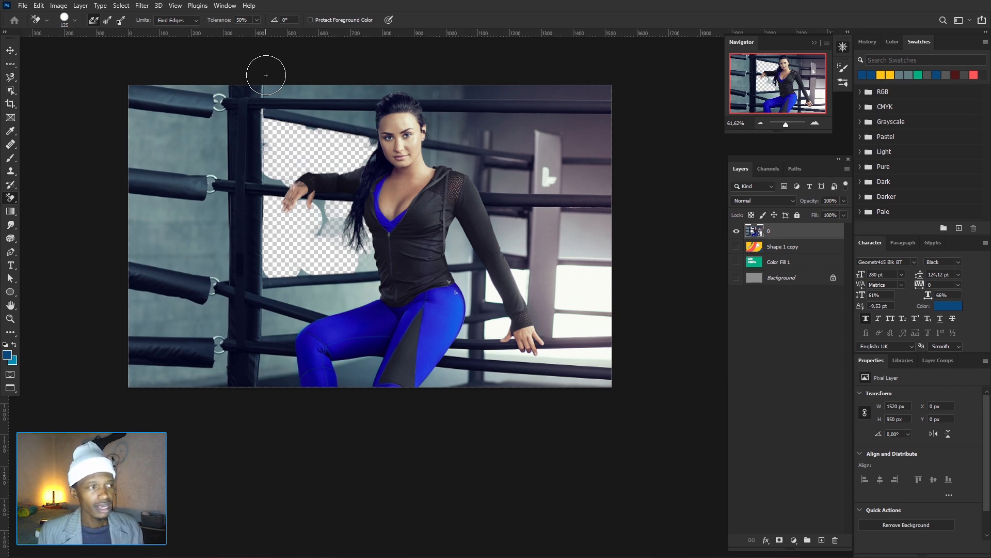
{"action": "left_click", "coordinate": [258, 20]}
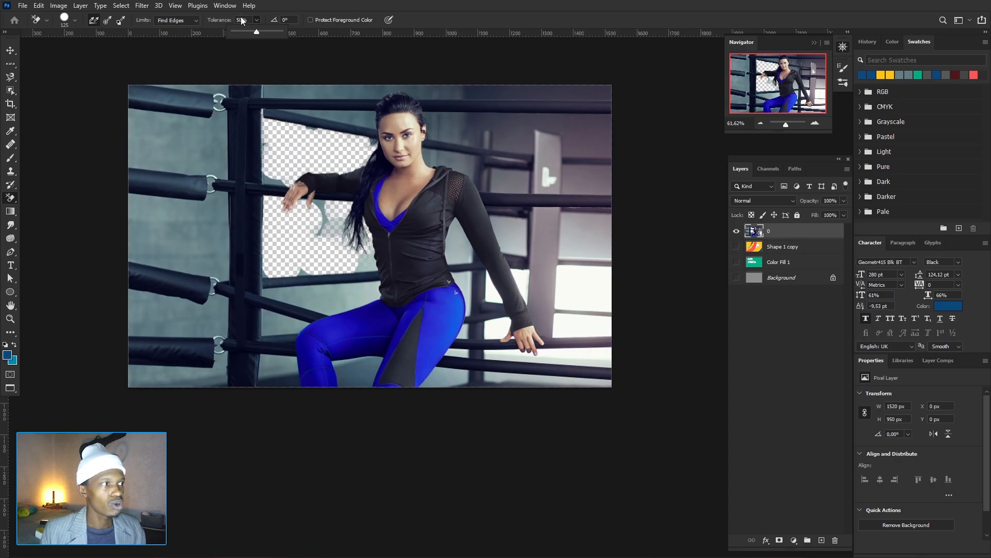
{"action": "left_click_drag", "start_coordinate": [243, 31], "coordinate": [236, 31]}
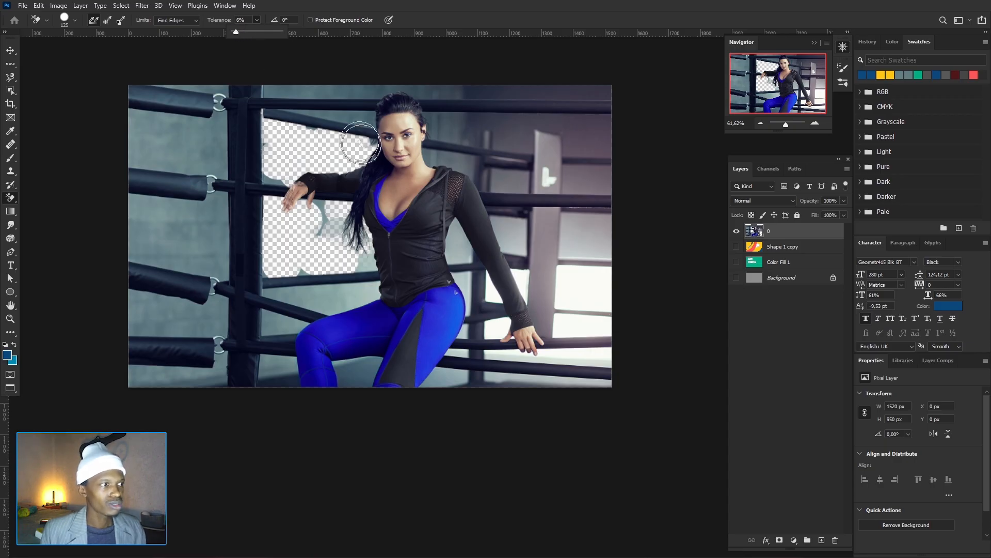
{"action": "left_click", "coordinate": [351, 123]}
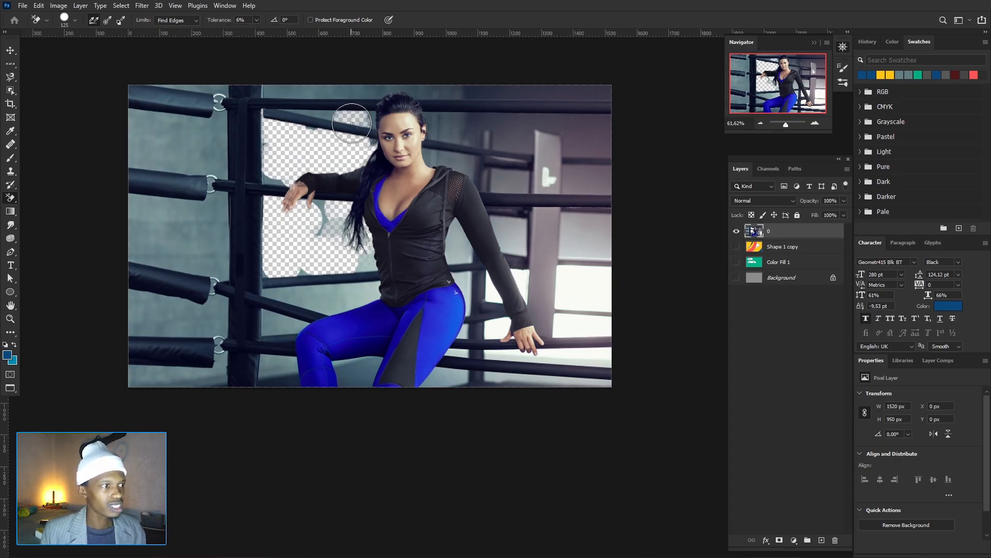
Set the eraser's tolerance to 100% and erase a single spot over the background and rope on the other side of the head.
{"action": "left_click", "coordinate": [257, 20]}
{"action": "left_click_drag", "start_coordinate": [260, 30], "coordinate": [298, 32]}
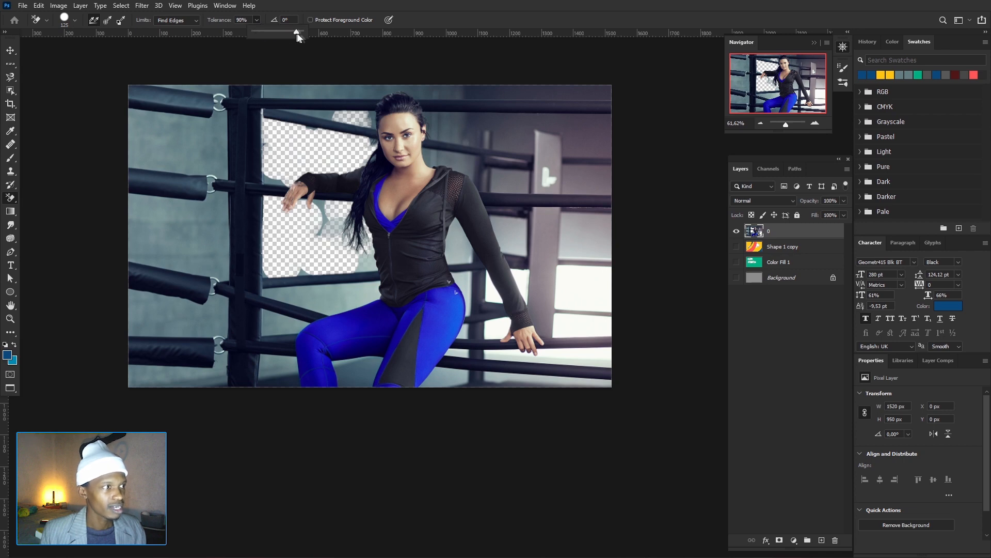
{"action": "left_click", "coordinate": [480, 133]}
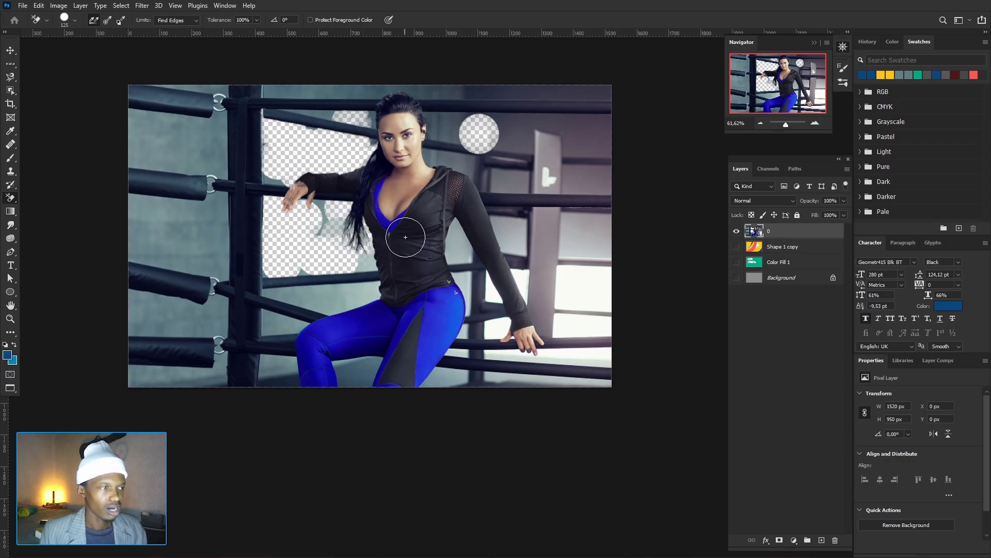
Try a brush angle of 1° with a look at the brush settings, and return the angle to 0°.
{"action": "scroll", "coordinate": [405, 237], "scroll_direction": "up", "scroll_amount": 3, "text": "alt"}
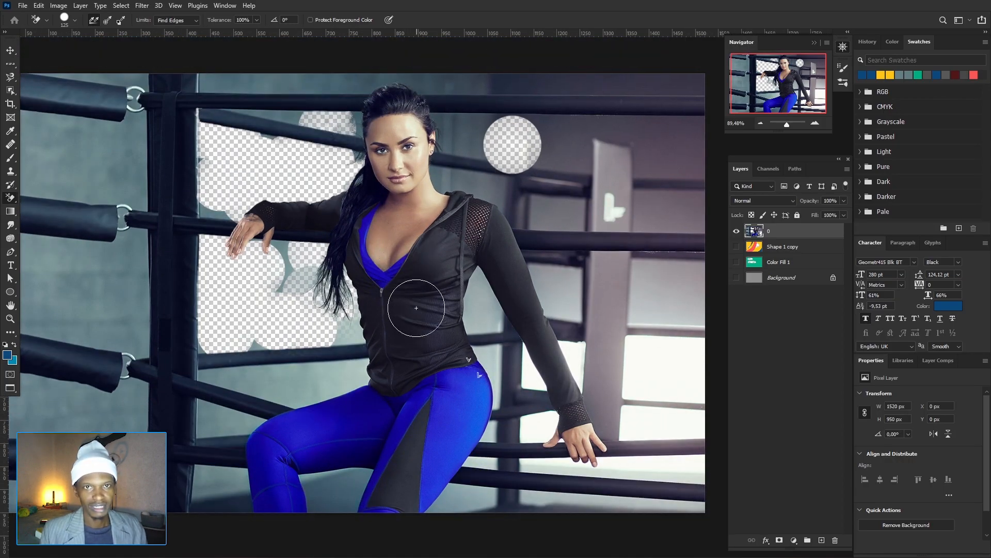
{"action": "left_click", "coordinate": [292, 19]}
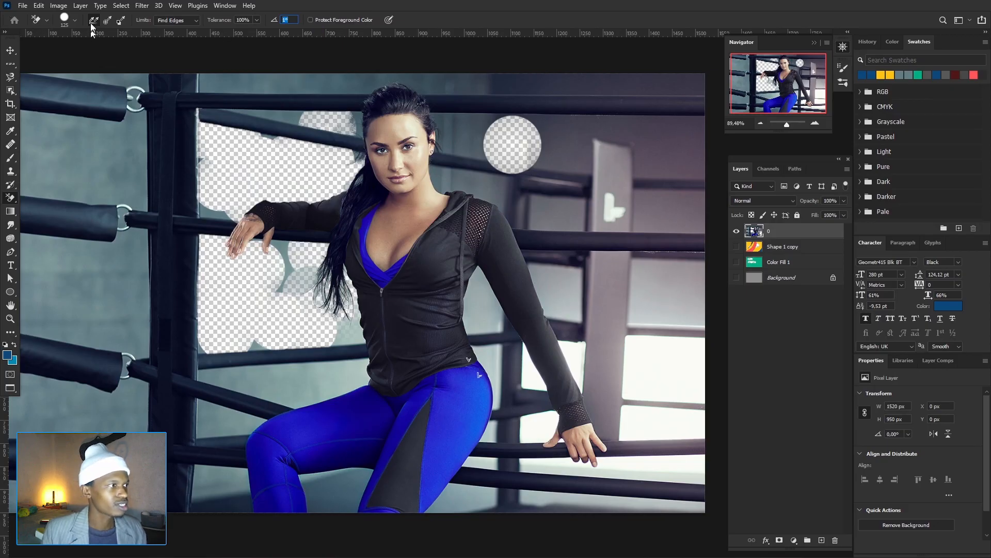
{"action": "left_click", "coordinate": [76, 20]}
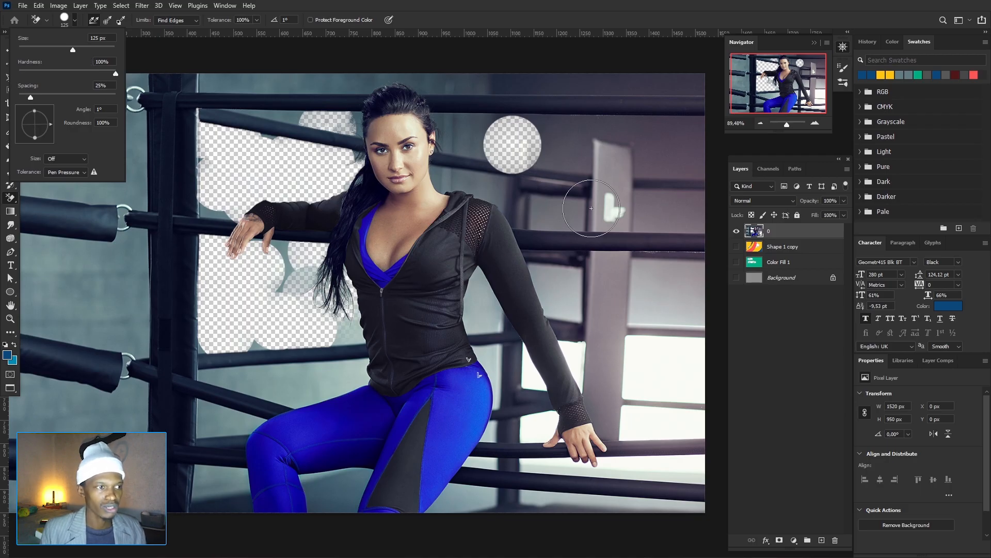
{"action": "left_click", "coordinate": [295, 19]}
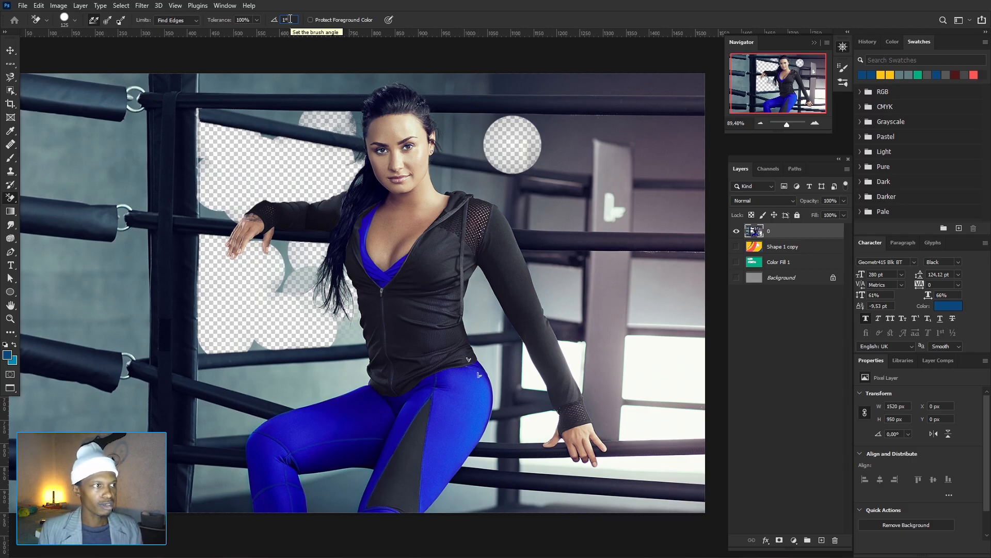
{"action": "key", "text": "Down"}
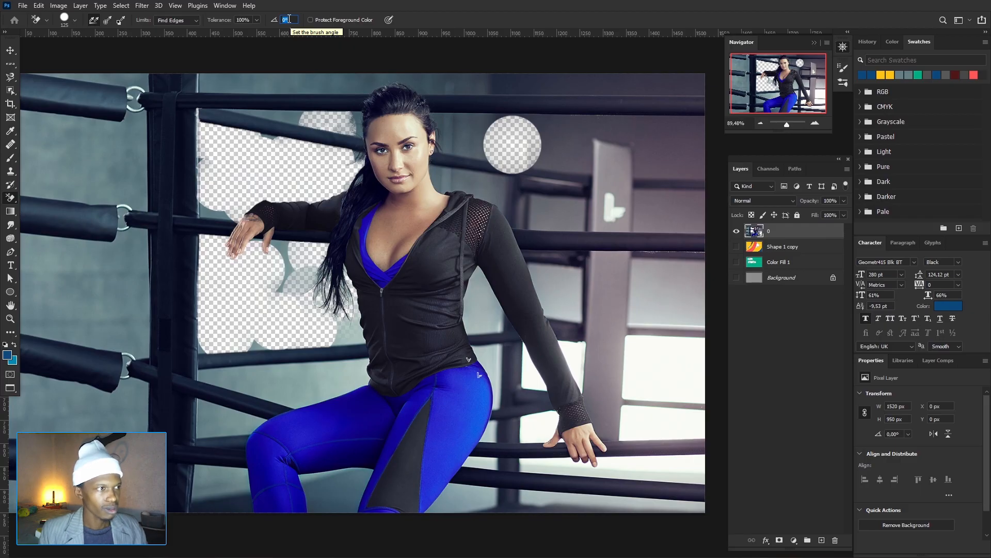
Hide layer 0, and show and select the Shape 1 copy layer.
{"action": "left_click", "coordinate": [736, 231]}
{"action": "left_click", "coordinate": [737, 247]}
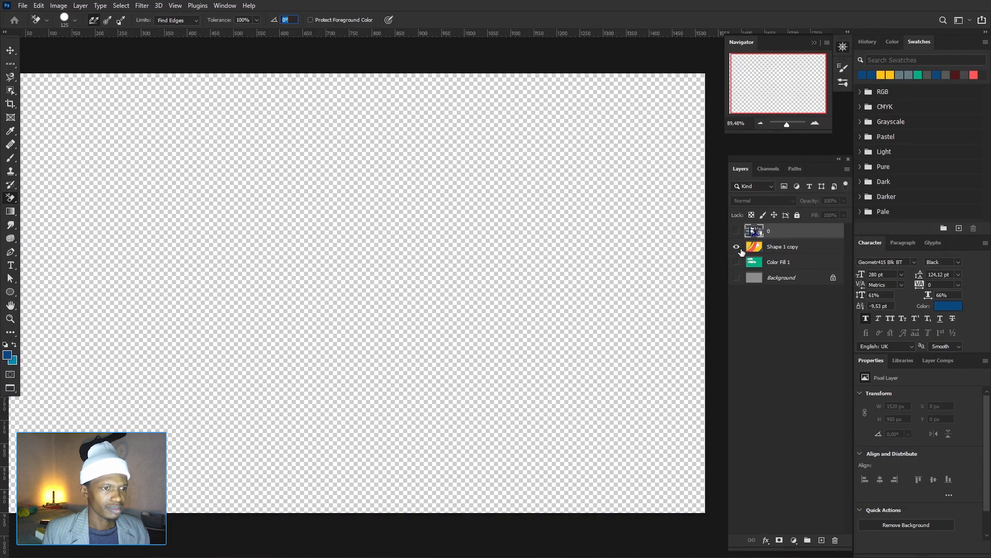
{"action": "left_click", "coordinate": [762, 248]}
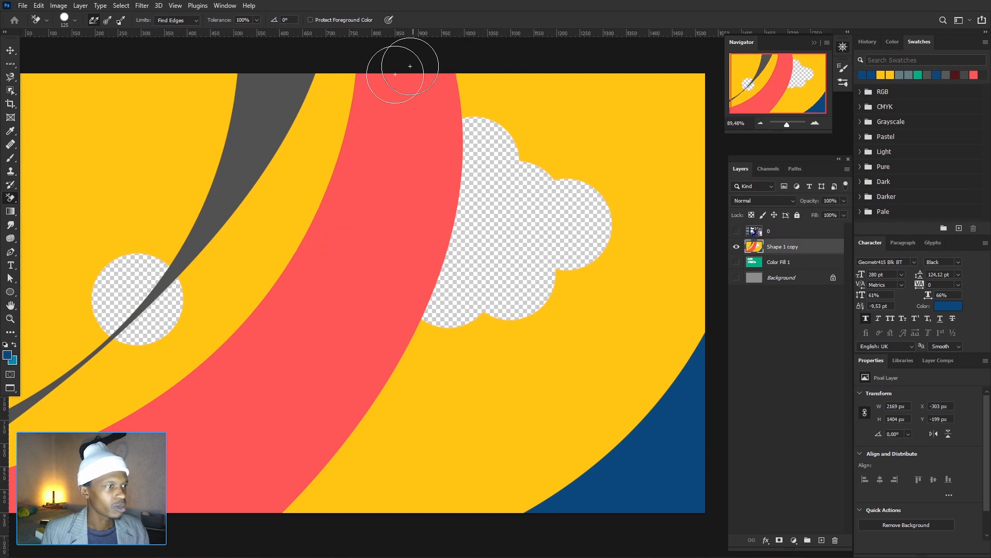
{"action": "scroll", "coordinate": [276, 333], "scroll_direction": "down", "scroll_amount": 3, "text": "alt"}
{"action": "scroll", "coordinate": [278, 335], "scroll_direction": "down", "scroll_amount": 1}
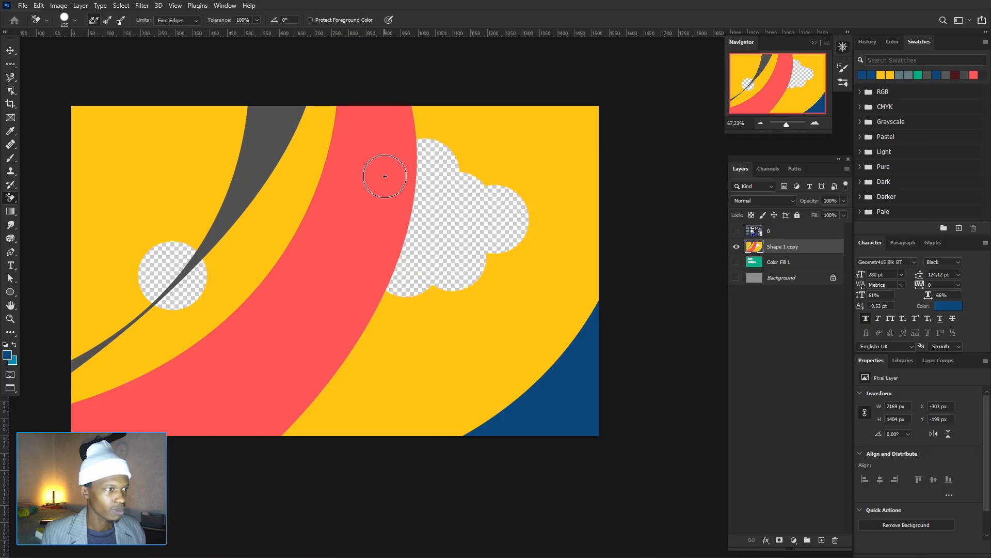
Set the foreground color to the red of the wide curved band in the artwork (#ff5656).
{"action": "left_click", "coordinate": [7, 354]}
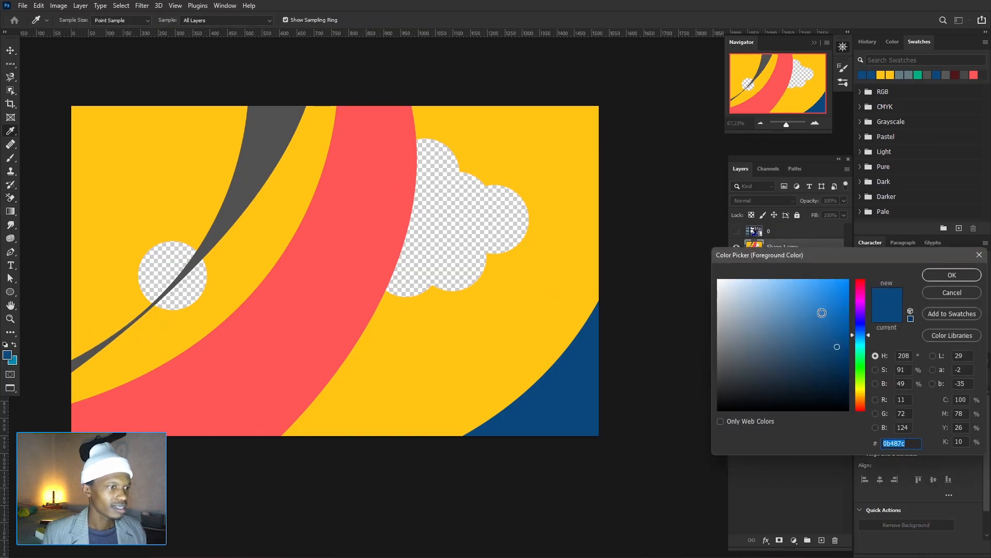
{"action": "left_click", "coordinate": [356, 236]}
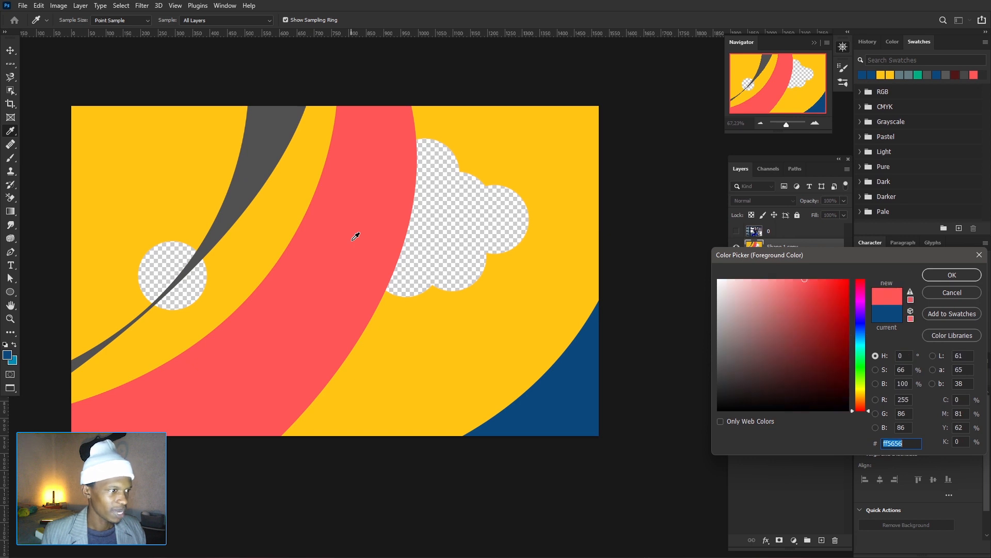
{"action": "left_click", "coordinate": [952, 275]}
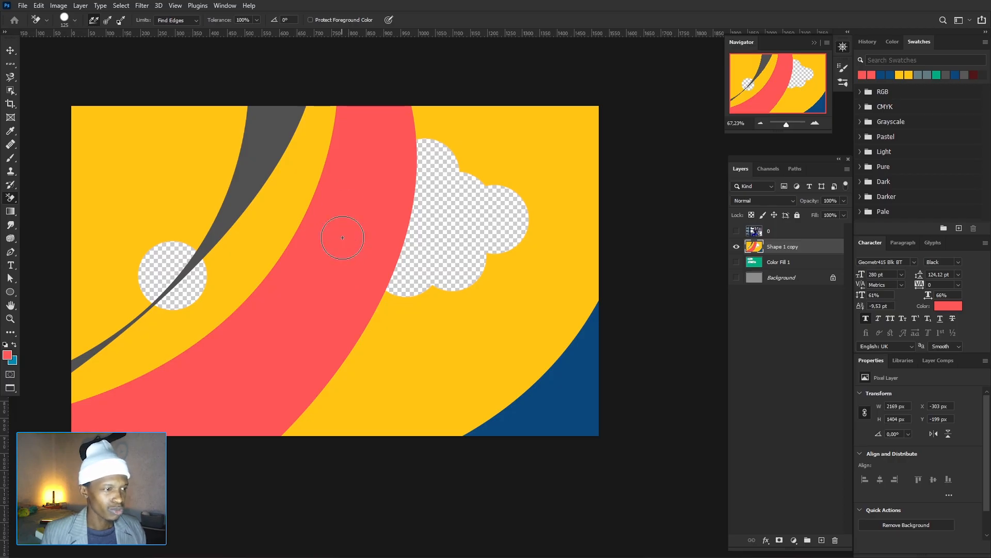
Test-erase the middle of the red band with Protect Foreground Color off, and undo the erasure.
{"action": "mouse_move", "coordinate": [342, 238]}
{"action": "left_mouse_down"}
{"action": "mouse_move", "coordinate": [355, 212]}
{"action": "mouse_move", "coordinate": [371, 260]}
{"action": "mouse_move", "coordinate": [345, 283]}
{"action": "left_mouse_up"}
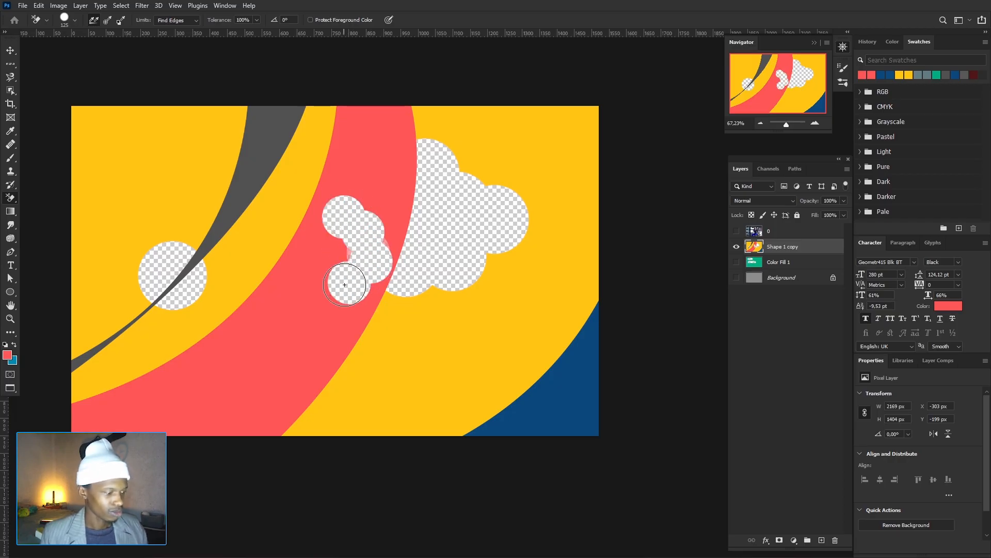
{"action": "key", "text": "ctrl+z"}
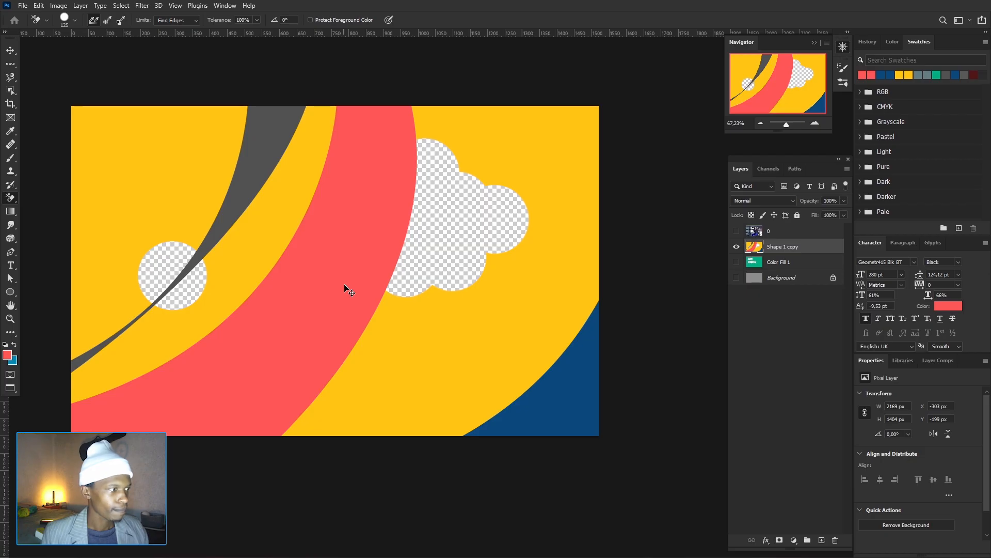
{"action": "key", "text": "ctrl+comma"}
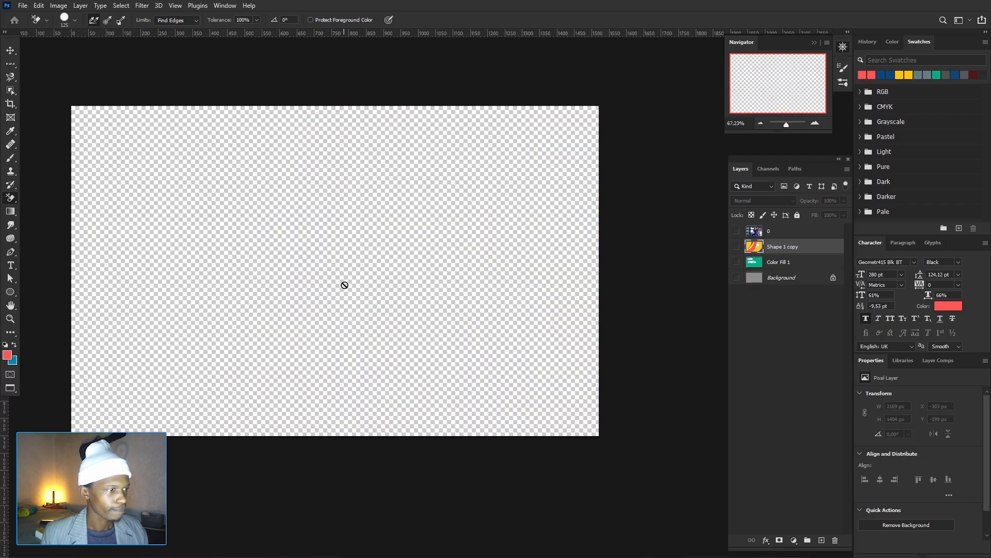
{"action": "key", "text": "ctrl+comma"}
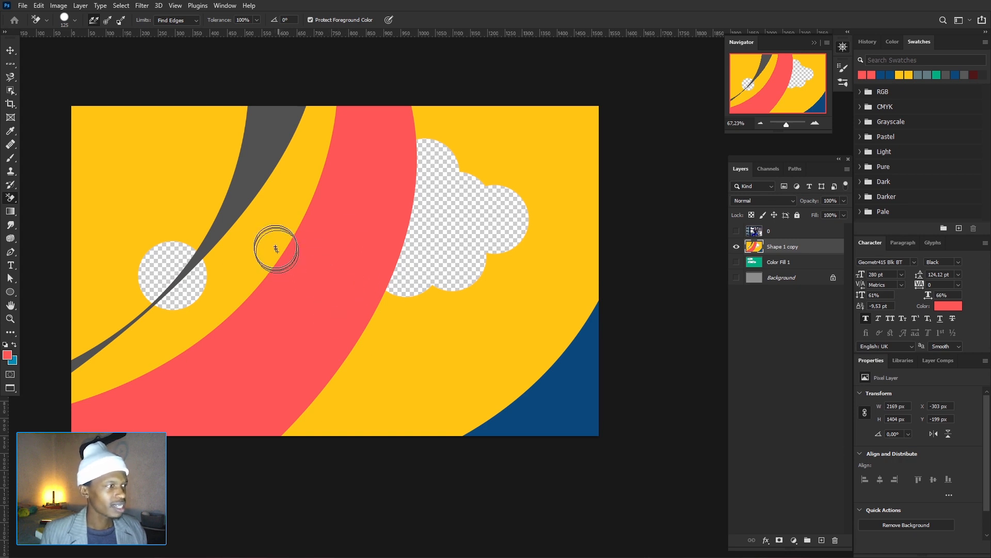
Turn on Protect Foreground Color and erase freehand across the yellow, grey and blue areas on both sides of the red band.
{"action": "mouse_move", "coordinate": [274, 248]}
{"action": "left_mouse_down"}
{"action": "mouse_move", "coordinate": [242, 256]}
{"action": "mouse_move", "coordinate": [196, 219]}
{"action": "mouse_move", "coordinate": [172, 193]}
{"action": "mouse_move", "coordinate": [179, 162]}
{"action": "mouse_move", "coordinate": [239, 173]}
{"action": "mouse_move", "coordinate": [263, 196]}
{"action": "mouse_move", "coordinate": [267, 146]}
{"action": "mouse_move", "coordinate": [248, 152]}
{"action": "mouse_move", "coordinate": [262, 204]}
{"action": "mouse_move", "coordinate": [239, 215]}
{"action": "left_mouse_up"}
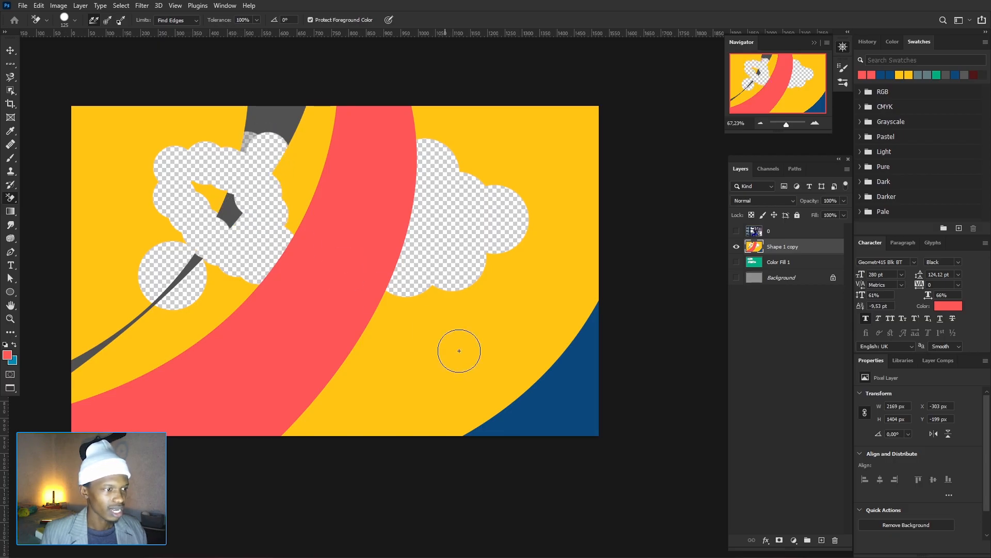
{"action": "mouse_move", "coordinate": [483, 361]}
{"action": "left_mouse_down"}
{"action": "mouse_move", "coordinate": [549, 391]}
{"action": "mouse_move", "coordinate": [549, 335]}
{"action": "mouse_move", "coordinate": [526, 293]}
{"action": "mouse_move", "coordinate": [496, 329]}
{"action": "mouse_move", "coordinate": [546, 406]}
{"action": "mouse_move", "coordinate": [472, 353]}
{"action": "left_mouse_up"}
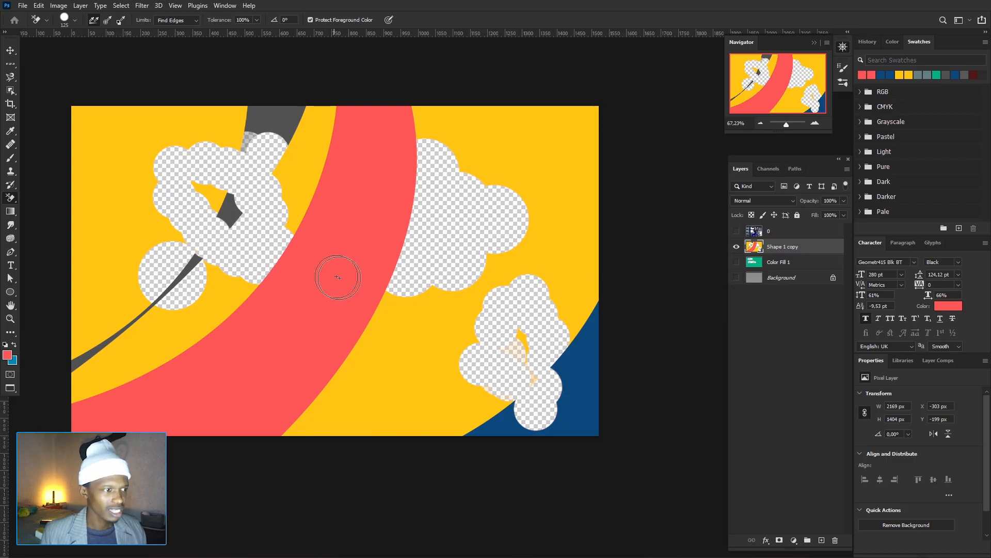
{"action": "mouse_move", "coordinate": [372, 322]}
{"action": "left_mouse_down"}
{"action": "mouse_move", "coordinate": [296, 243]}
{"action": "mouse_move", "coordinate": [357, 308]}
{"action": "mouse_move", "coordinate": [296, 265]}
{"action": "mouse_move", "coordinate": [350, 186]}
{"action": "mouse_move", "coordinate": [326, 303]}
{"action": "mouse_move", "coordinate": [368, 181]}
{"action": "mouse_move", "coordinate": [450, 361]}
{"action": "mouse_move", "coordinate": [420, 392]}
{"action": "mouse_move", "coordinate": [388, 395]}
{"action": "mouse_move", "coordinate": [97, 215]}
{"action": "mouse_move", "coordinate": [296, 243]}
{"action": "left_mouse_up"}
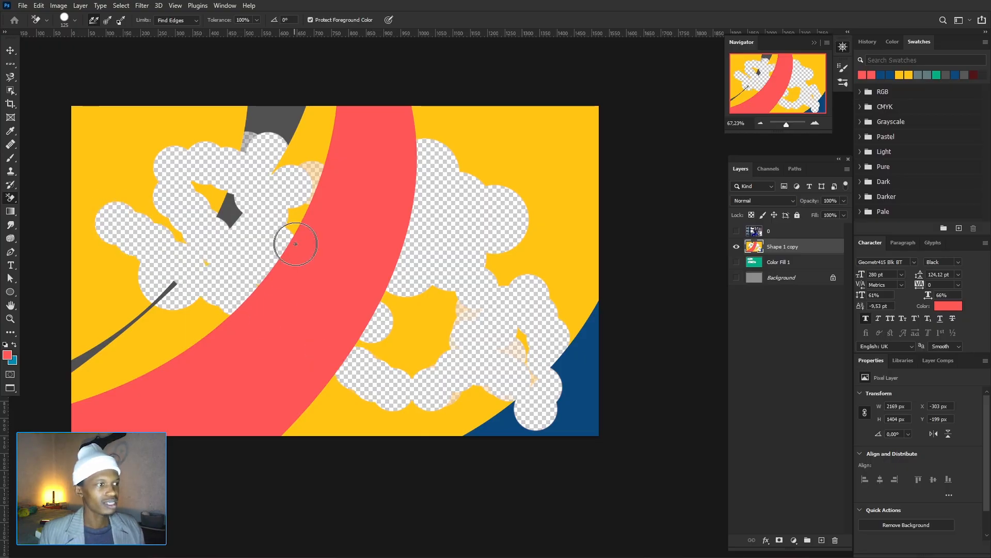
Switch the eraser's sampling to Once and erase spots in the upper-left yellow area and along the red band's lower-right edge.
{"action": "left_click", "coordinate": [108, 20]}
{"action": "left_click", "coordinate": [188, 147]}
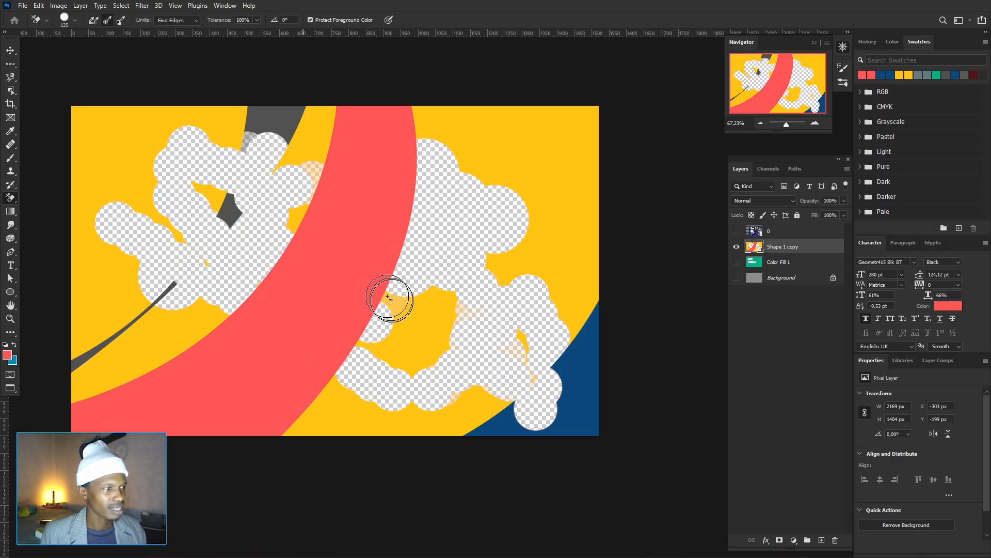
{"action": "left_click", "coordinate": [390, 298]}
Configure the eraser with Background Swatch sampling, Contiguous limits and a 53% tolerance.
{"action": "left_click", "coordinate": [121, 20]}
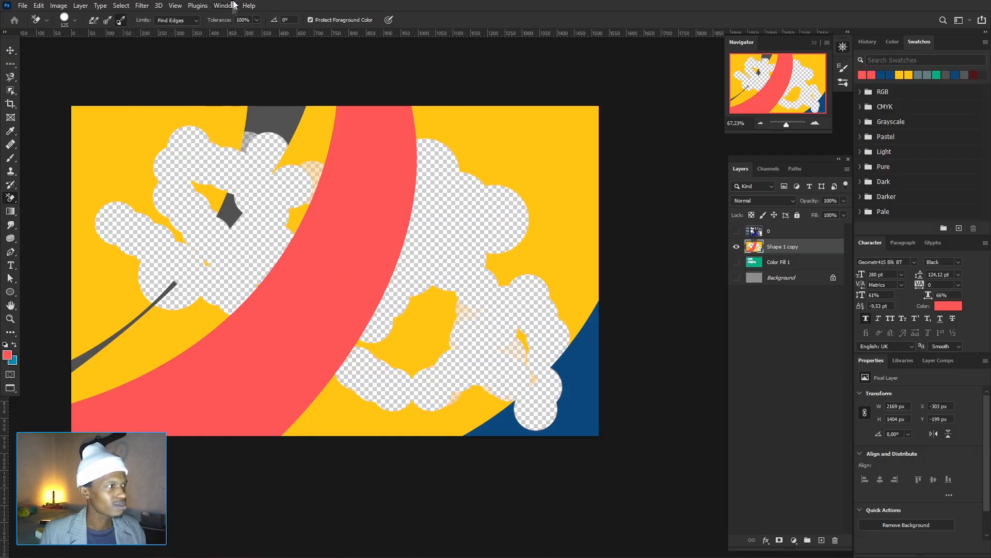
{"action": "left_click", "coordinate": [196, 21]}
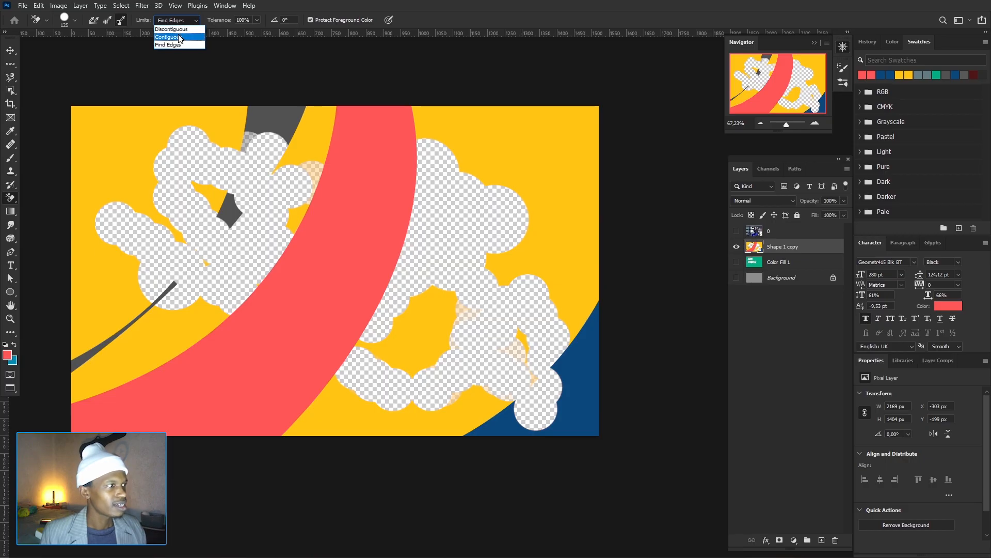
{"action": "left_click", "coordinate": [180, 38]}
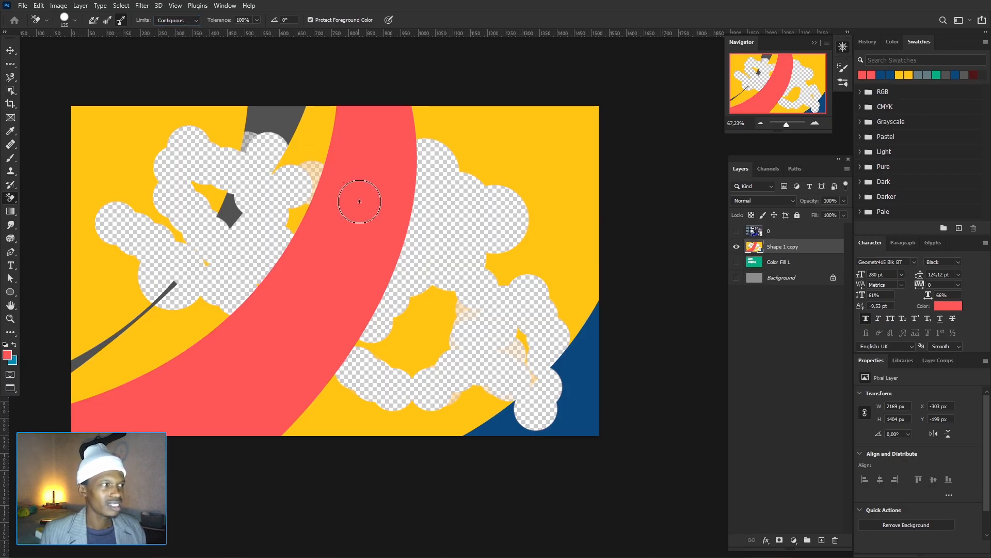
{"action": "left_click", "coordinate": [176, 20]}
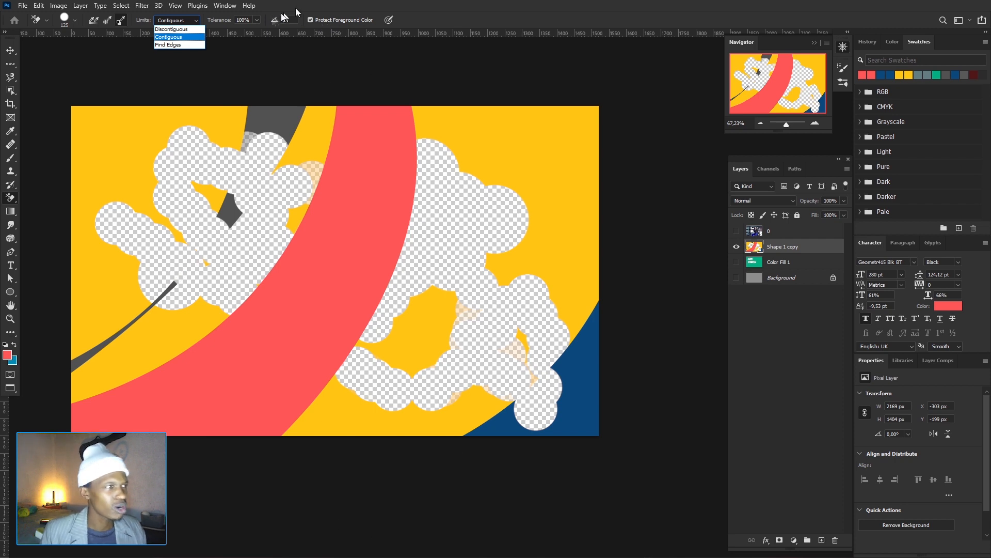
{"action": "left_click", "coordinate": [259, 20]}
{"action": "left_click", "coordinate": [256, 20]}
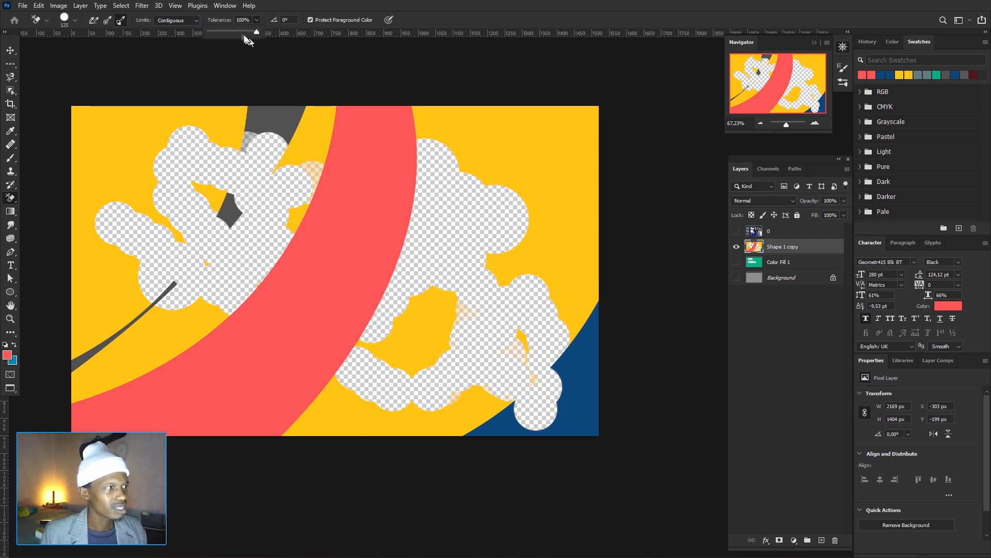
{"action": "left_click_drag", "start_coordinate": [247, 32], "coordinate": [235, 31]}
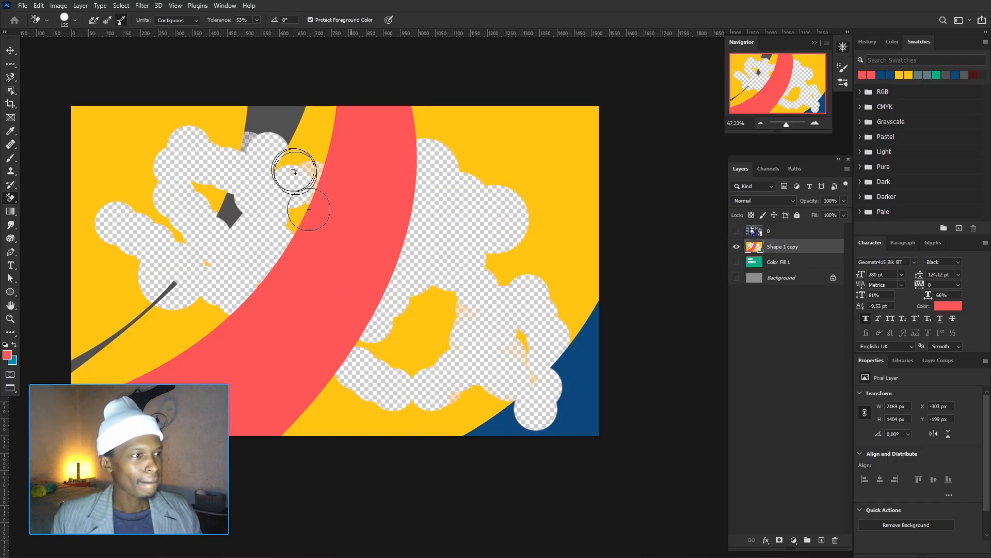
{"action": "scroll", "coordinate": [292, 171], "scroll_direction": "down", "scroll_amount": 2}
{"action": "scroll", "coordinate": [291, 170], "scroll_direction": "down", "scroll_amount": 1}
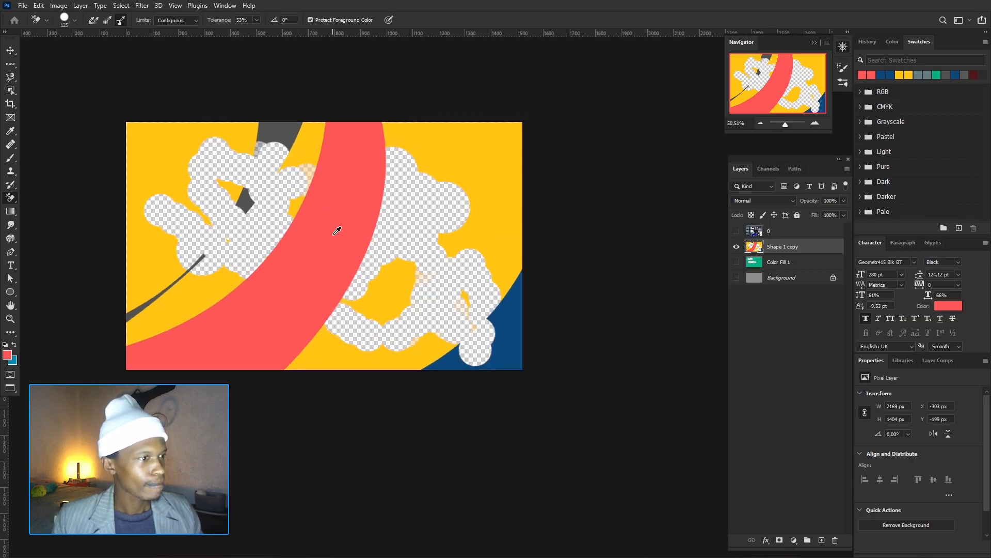
{"action": "scroll", "coordinate": [338, 228], "scroll_direction": "up", "scroll_amount": 1}
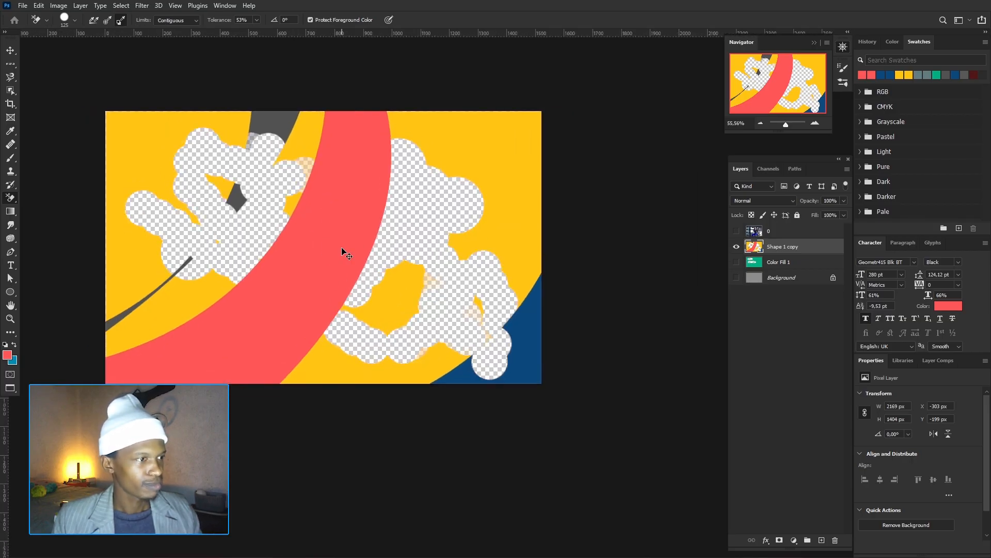